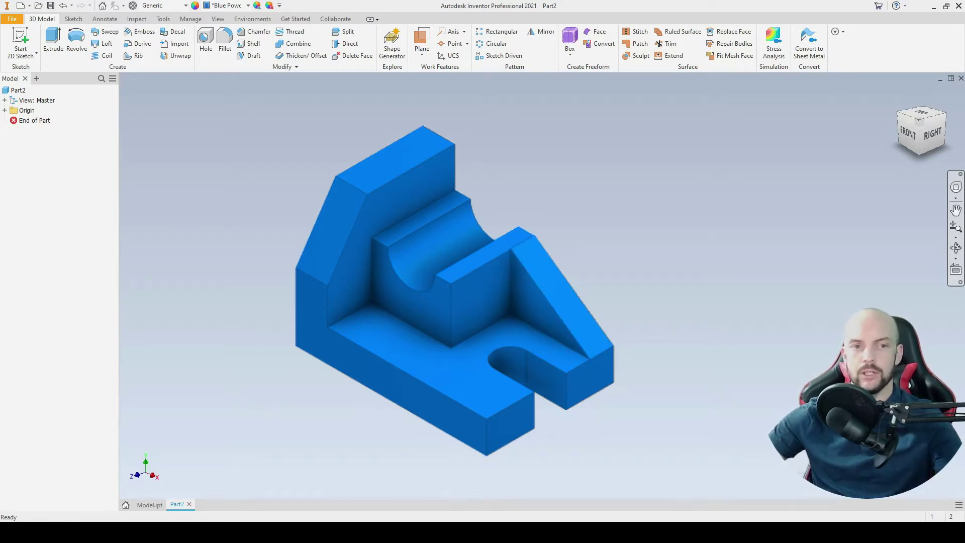
- Start a new 2D sketch on the horizontal XZ origin plane, with the view turned upright
left_click(22, 38)
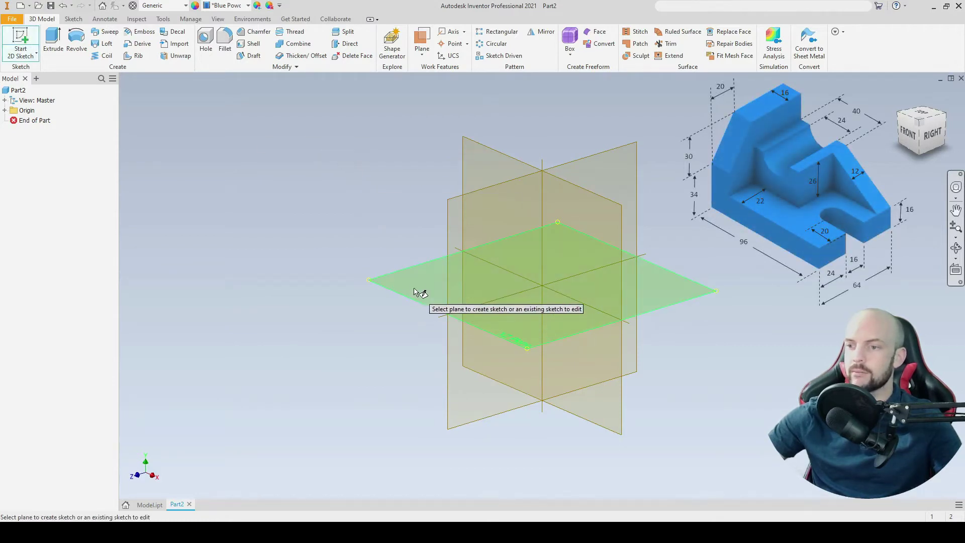
left_click(412, 283)
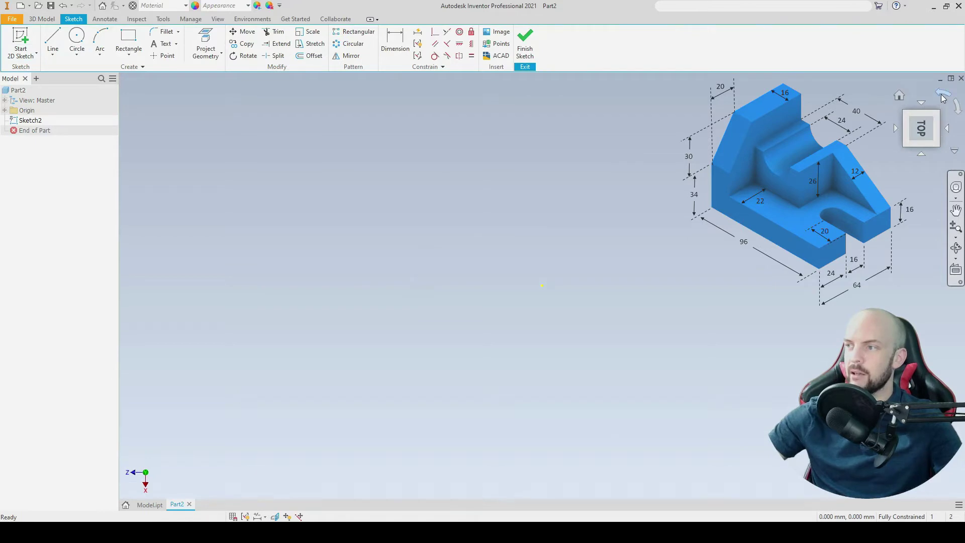
left_click(942, 96)
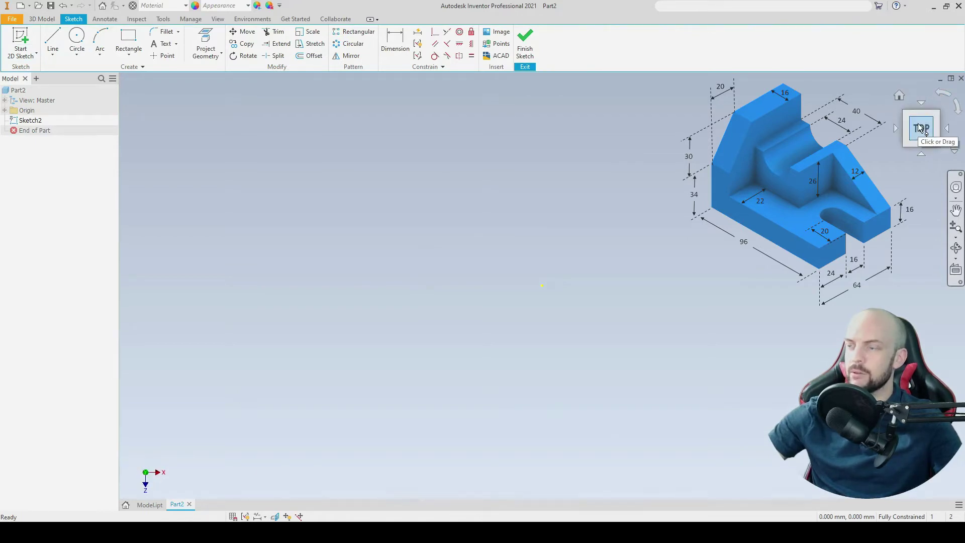
- Draw a 96 × 64 mm rectangle as the base outline
left_click(129, 34)
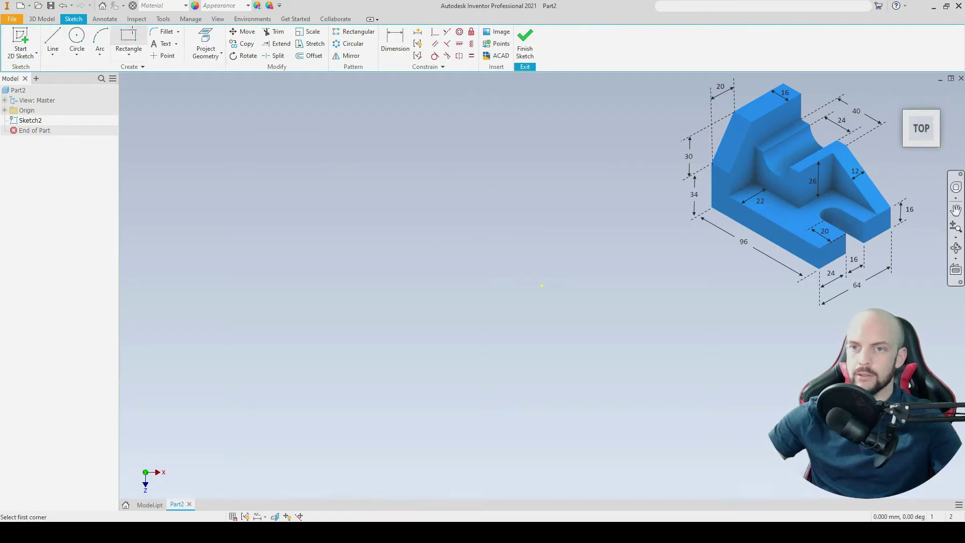
left_click(243, 280)
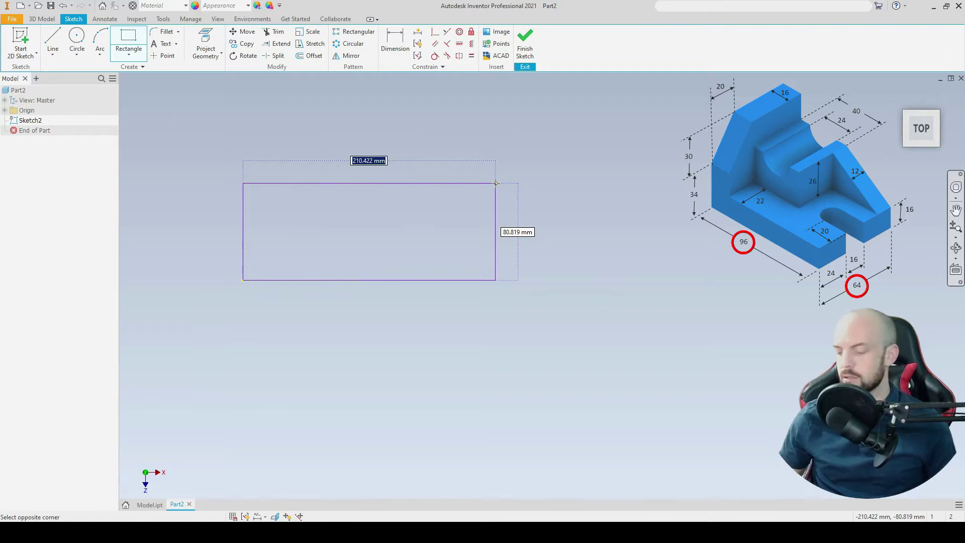
type("96")
key("Tab")
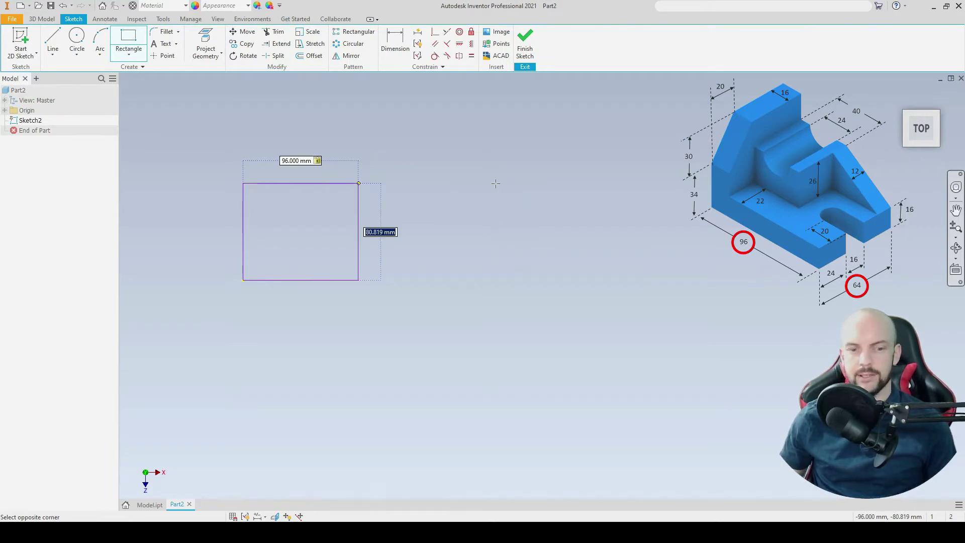
type("64")
key("Return")
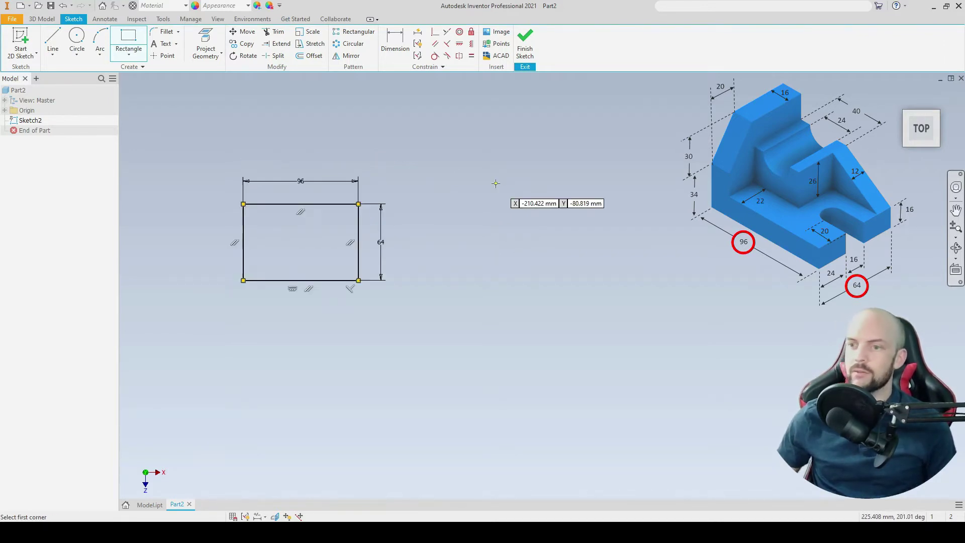
scroll(239, 226, "up", 3)
right_click(322, 118)
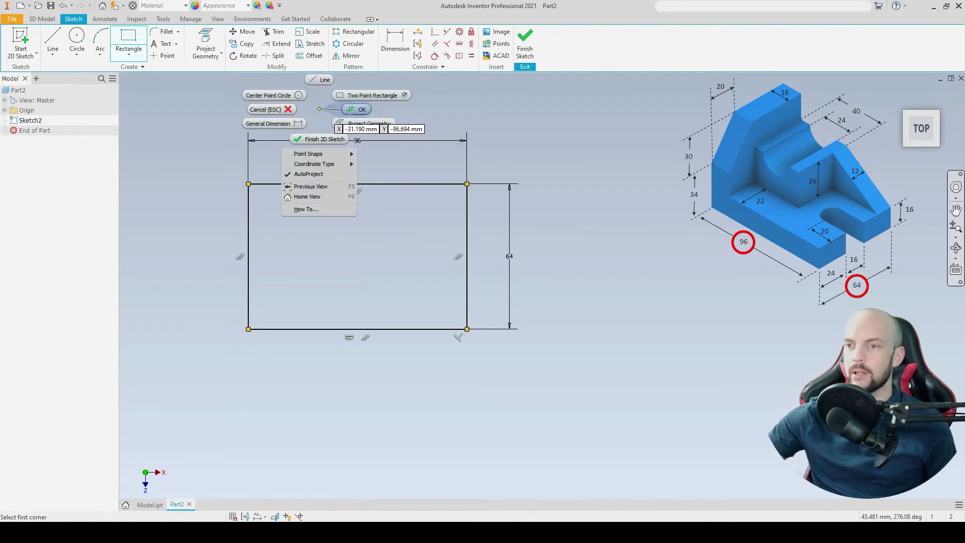
left_click(571, 197)
right_click(569, 197)
- Cut a 20 mm slot into the right edge, with lines joined by a semicircular arc end
left_click(569, 167)
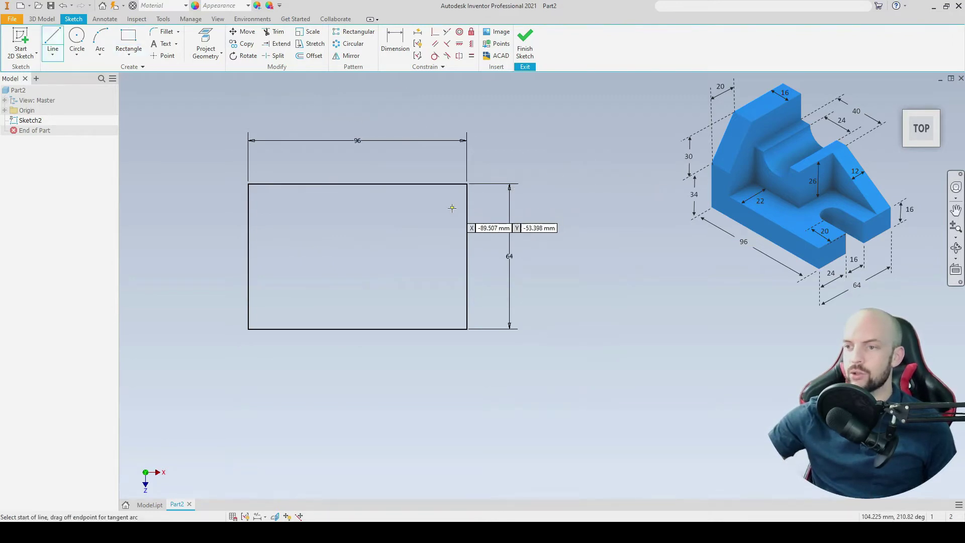
scroll(452, 209, "up", 2)
left_click(480, 212)
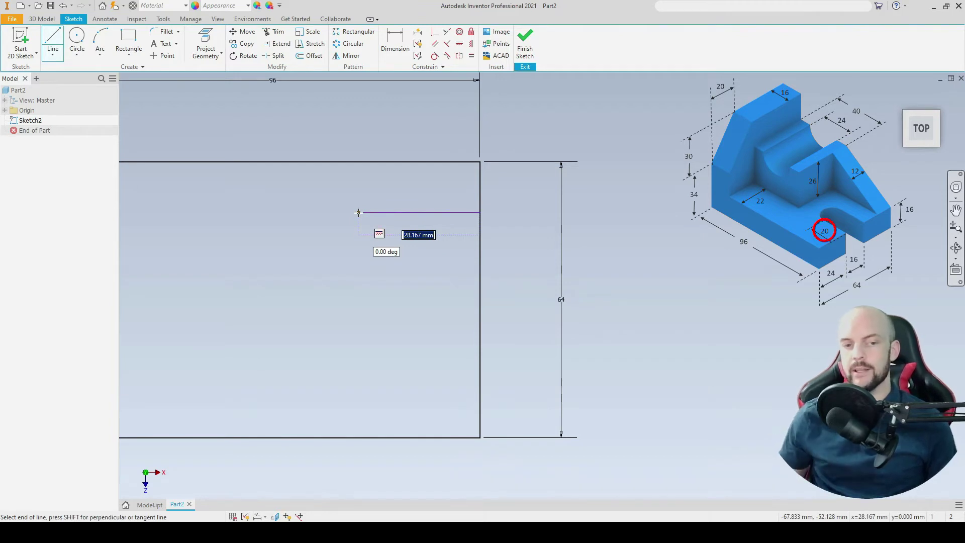
type("20")
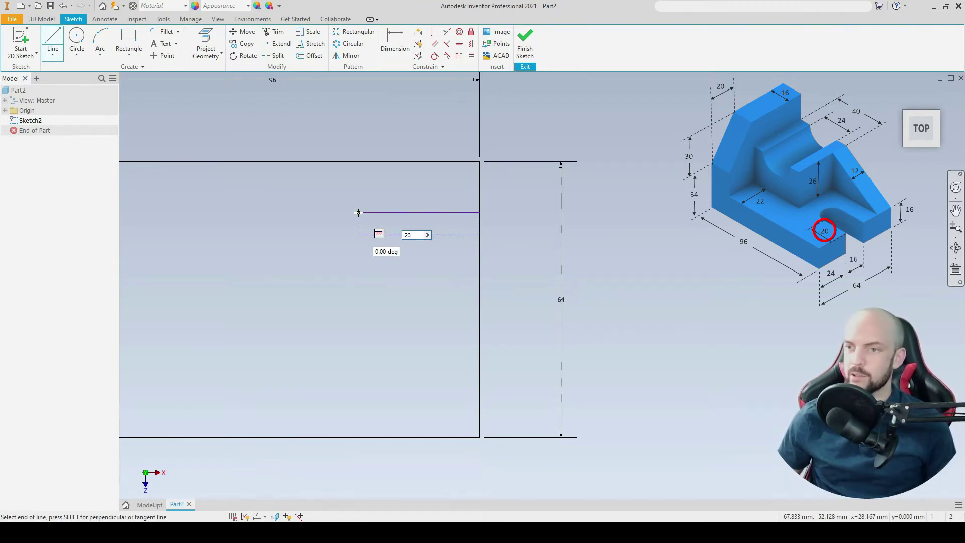
key("Return")
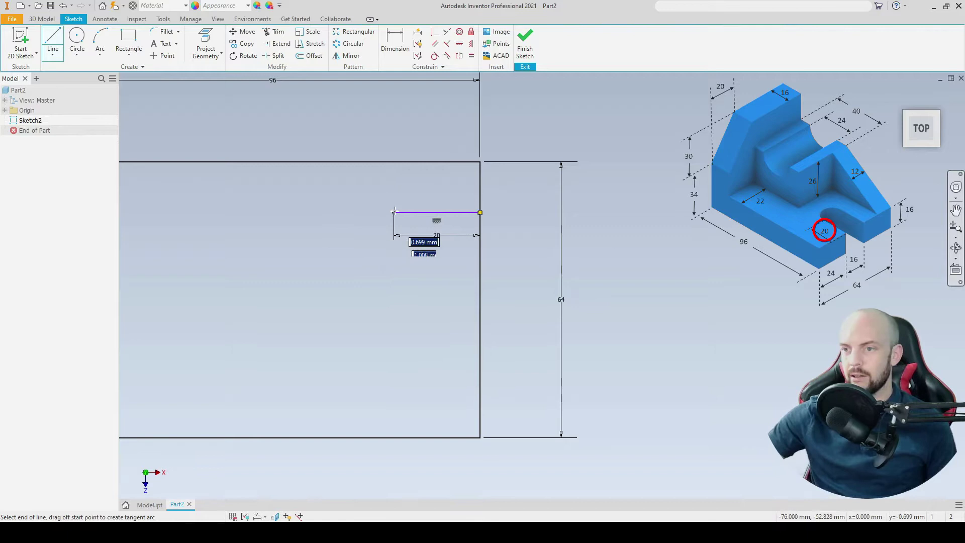
left_click_drag(394, 212, 395, 314)
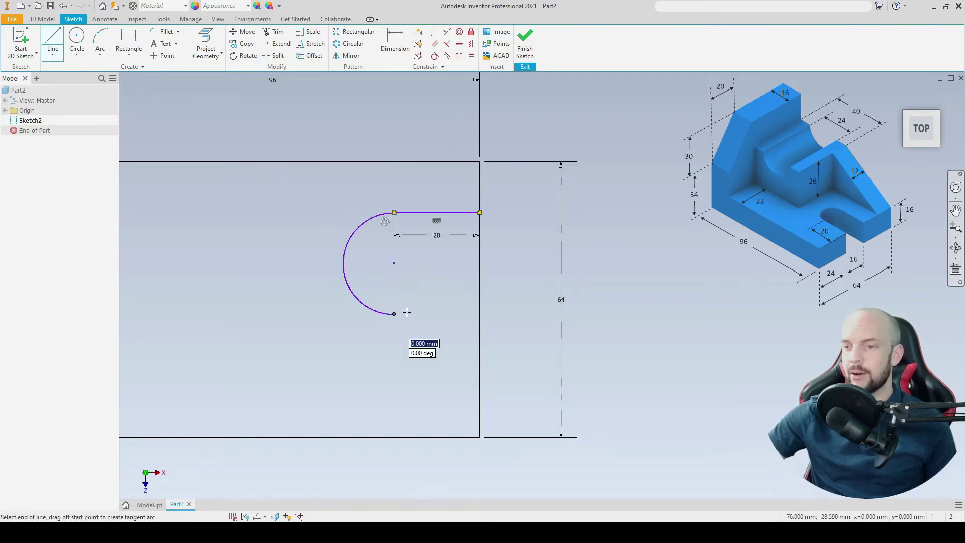
left_click(480, 313)
right_click(508, 216)
left_click(545, 221)
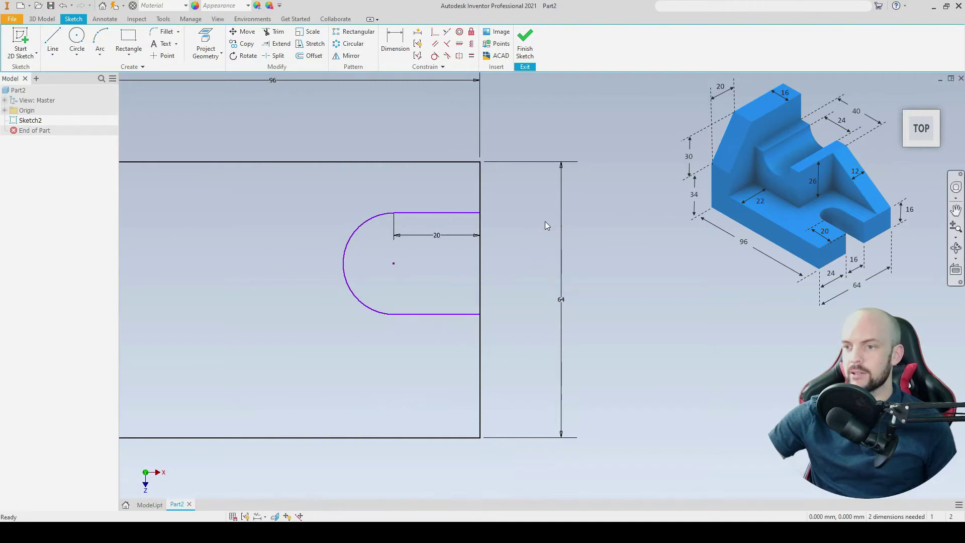
- Dimension the slot's arc radius to 8 mm
right_click(663, 181)
left_click(603, 192)
left_click(361, 228)
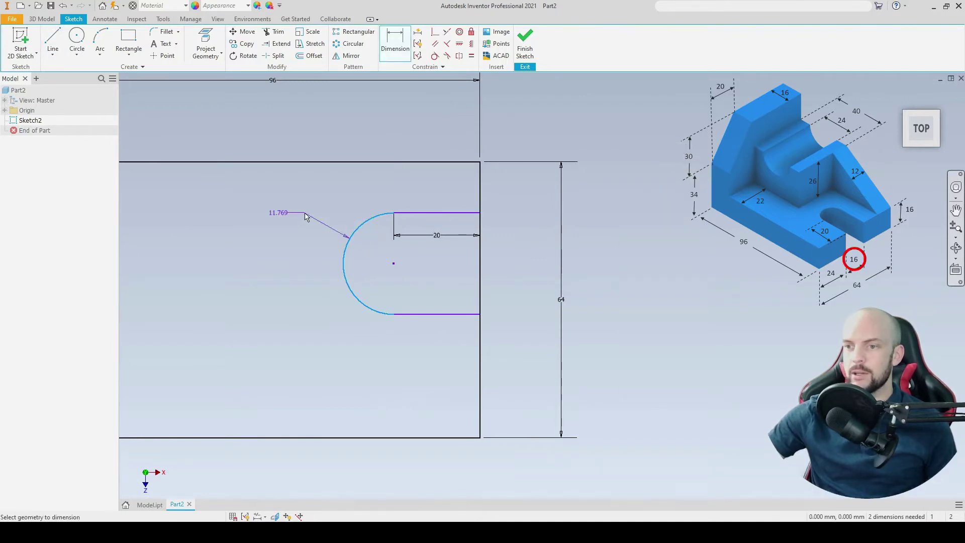
left_click(311, 209)
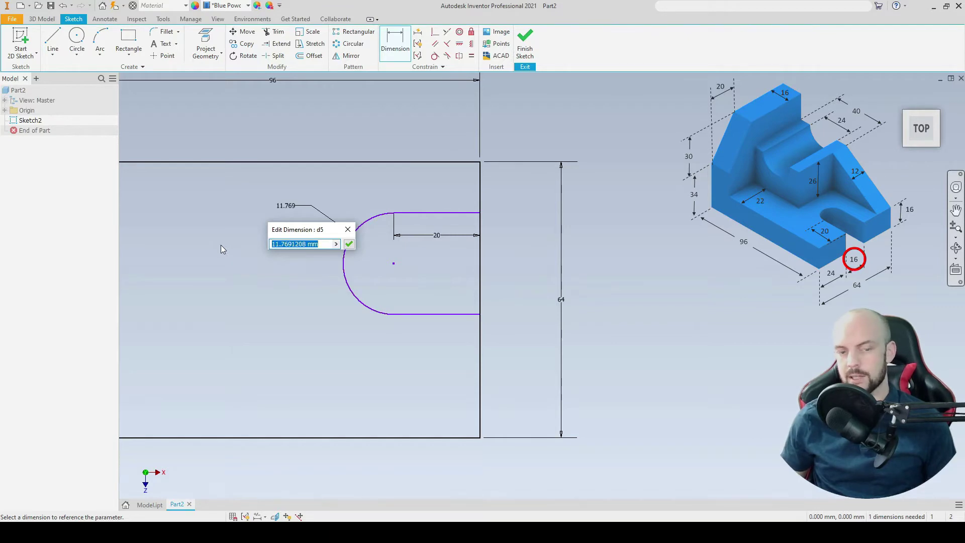
type("8")
key("Return")
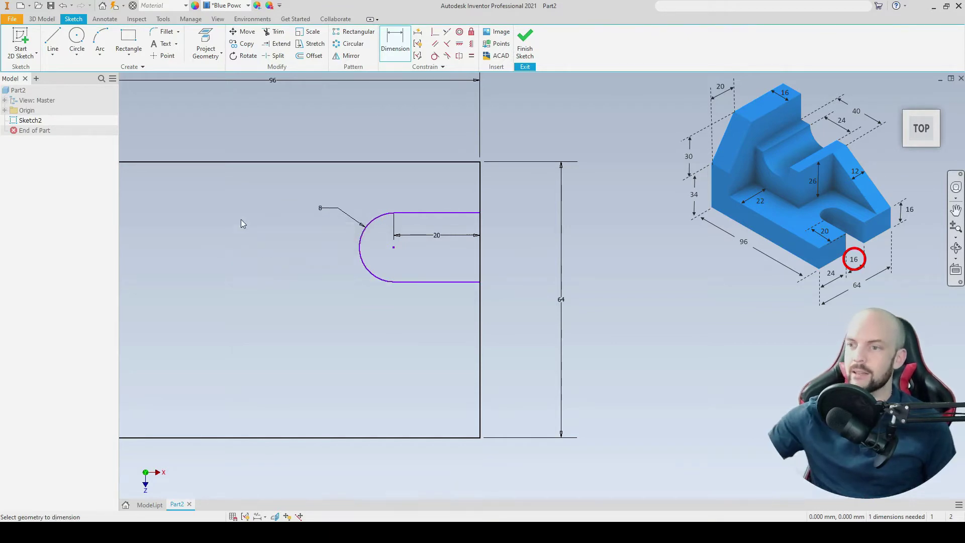
- Dimension the slot centre from the top edge as half the 64 mm height (d3/2 = 32)
left_click(409, 162)
left_click(394, 247)
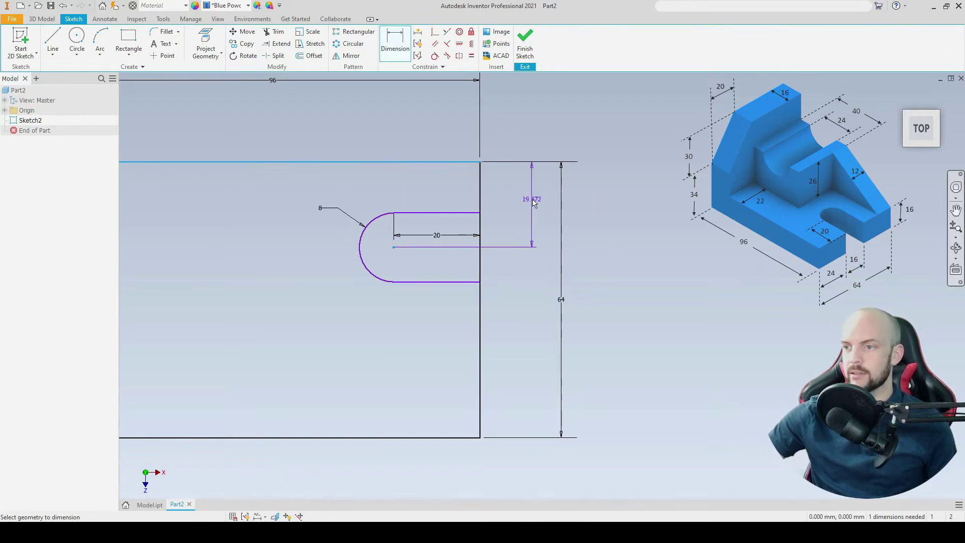
left_click(534, 202)
left_click(562, 302)
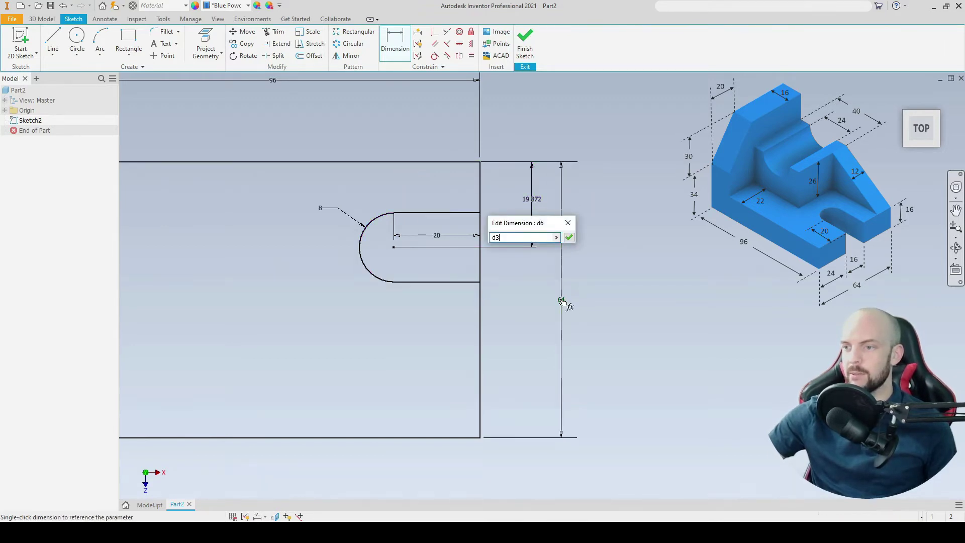
type("/2")
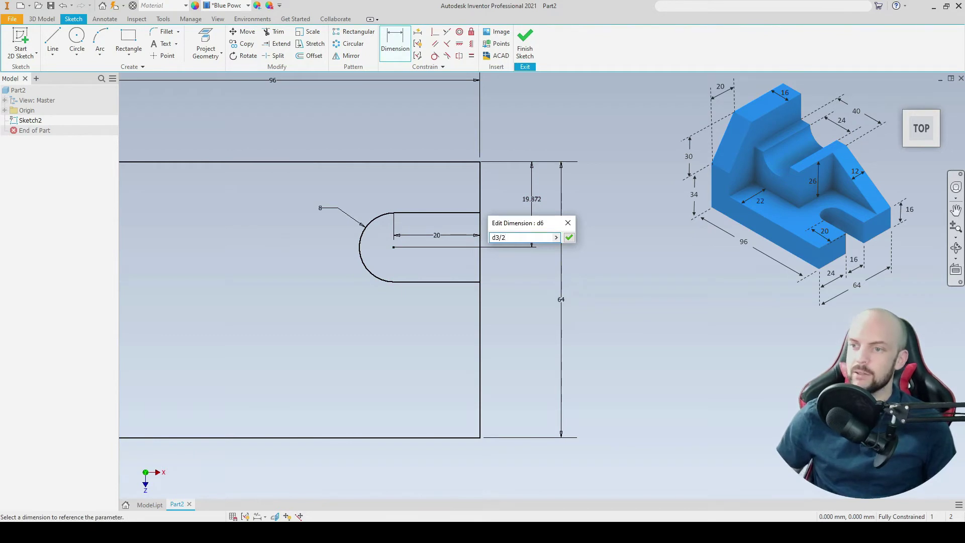
key("Return")
scroll(636, 278, "down", 3)
right_click(626, 237)
left_click(599, 249)
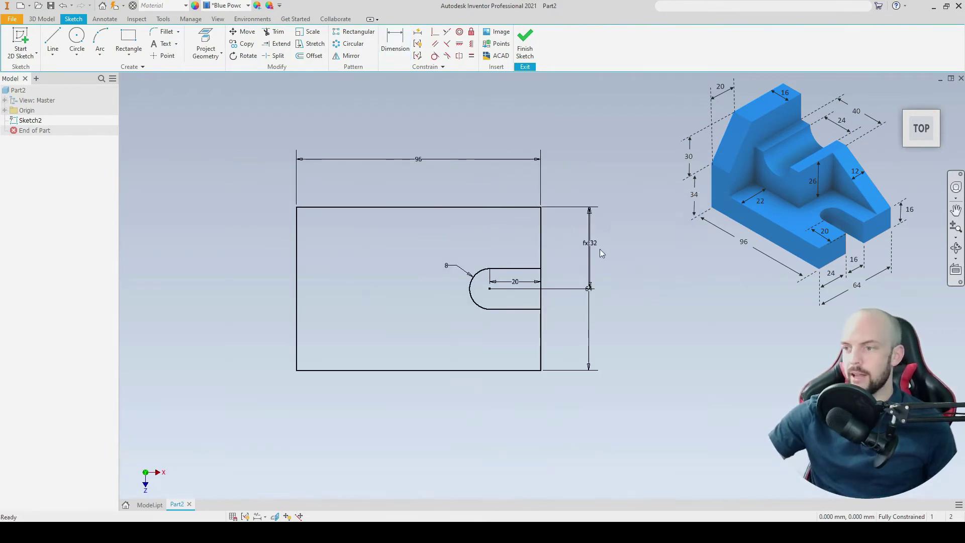
left_click_drag(589, 245, 566, 244)
left_click(44, 21)
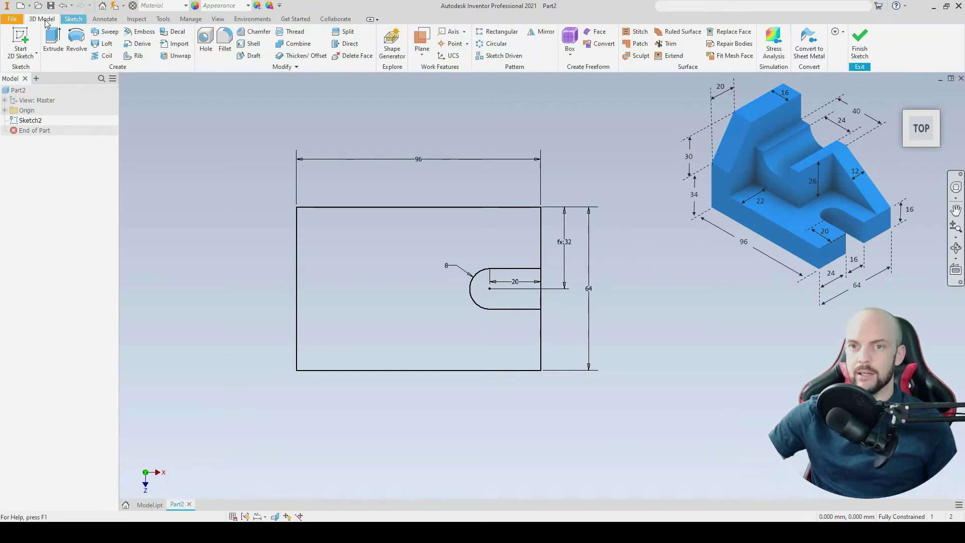
left_click(52, 43)
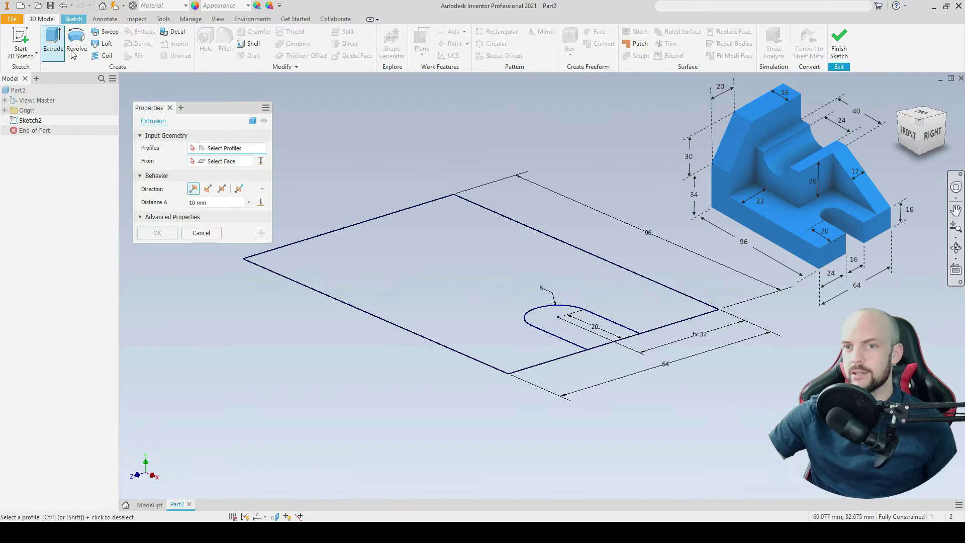
left_click(411, 263)
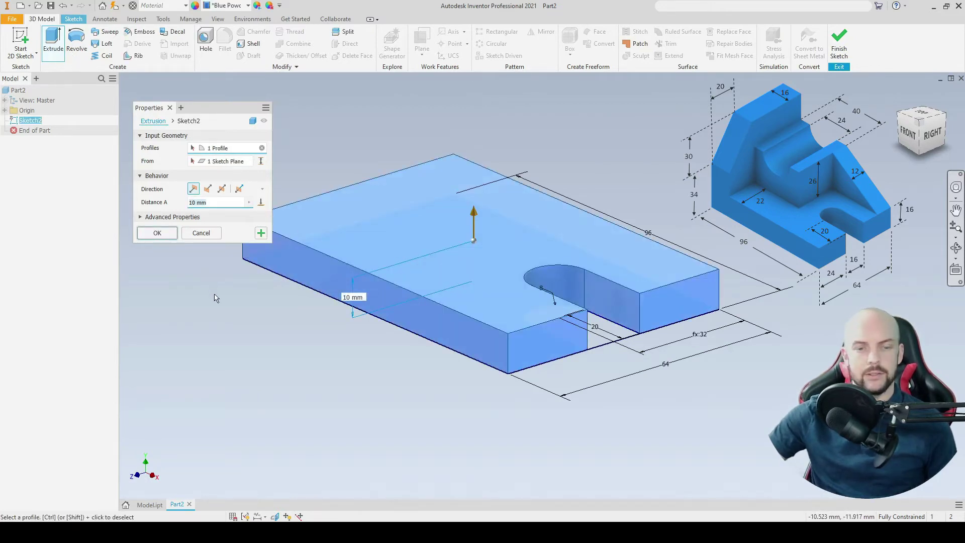
type("1")
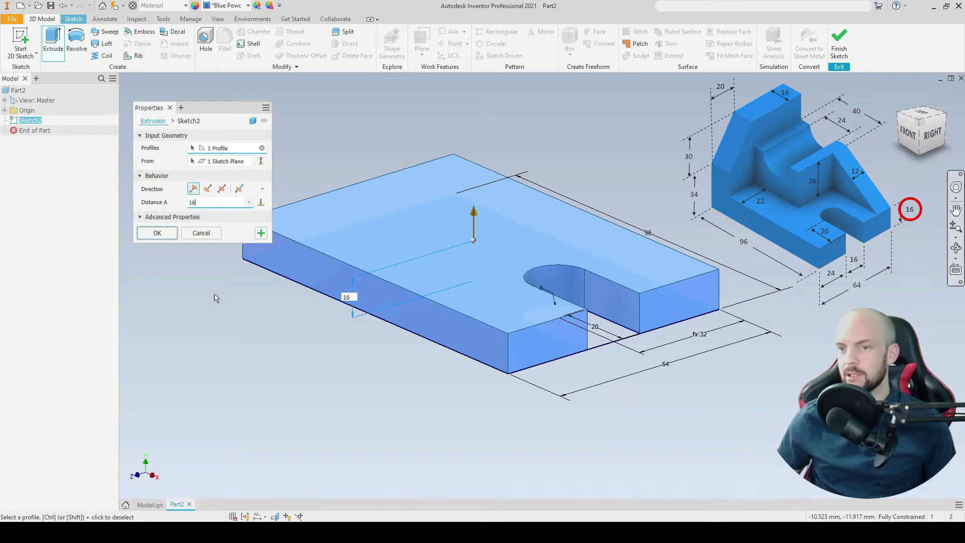
type("6")
left_click(157, 234)
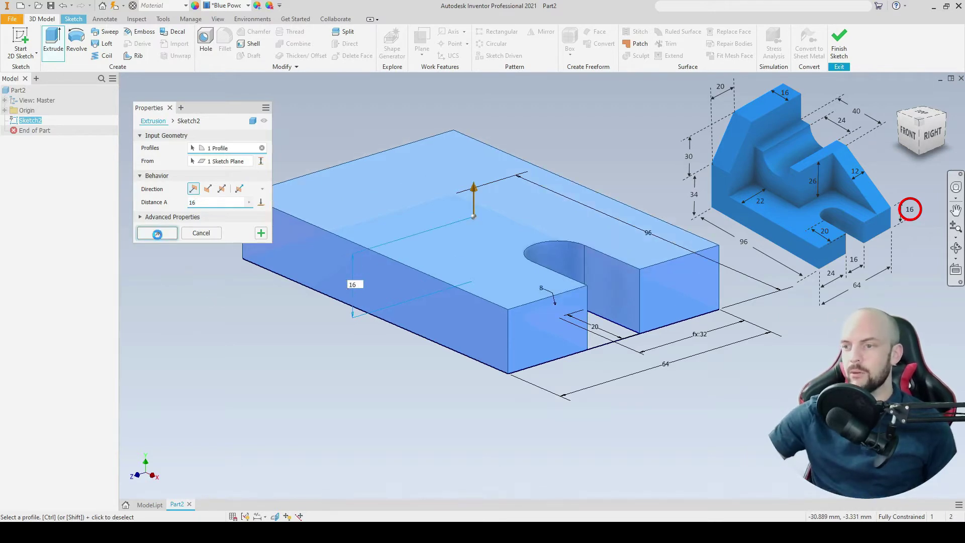
left_click(898, 95)
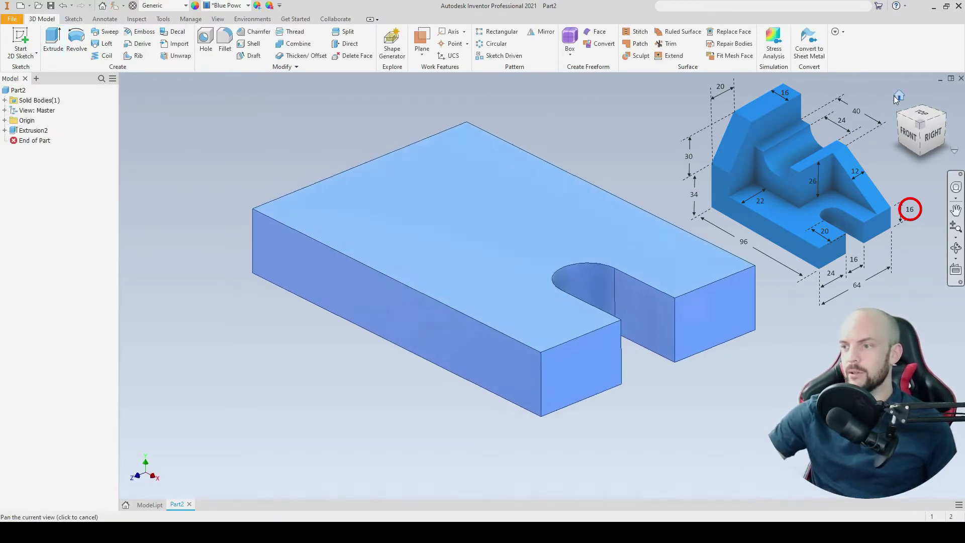
middle_click_drag(520, 185, 470, 216)
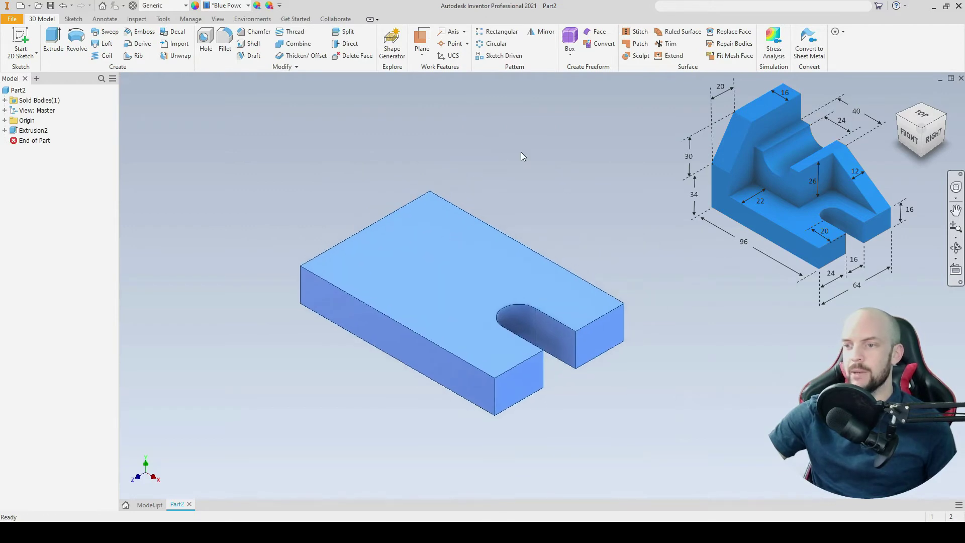
- Sketch on the base plate's top face and draw a two-point rectangle across its left end
left_click(421, 236)
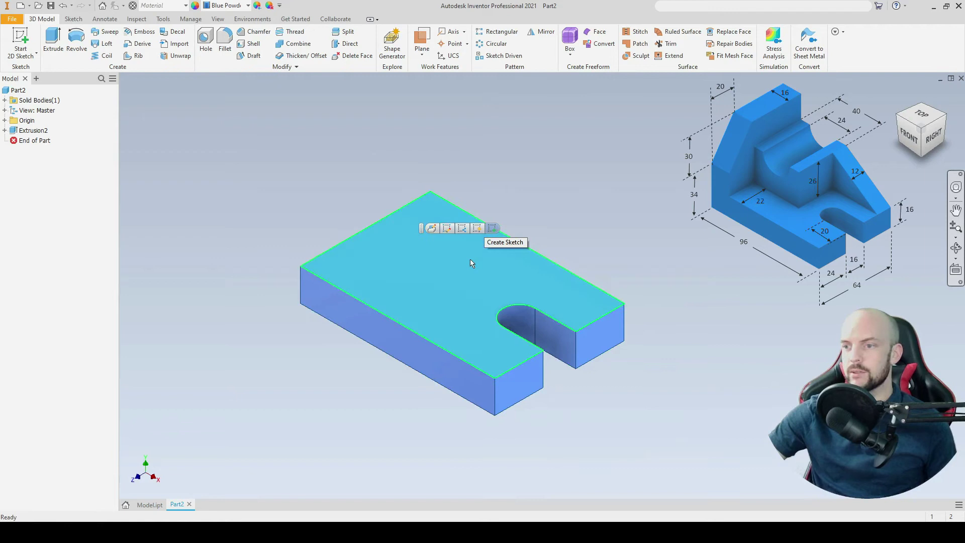
left_click(492, 228)
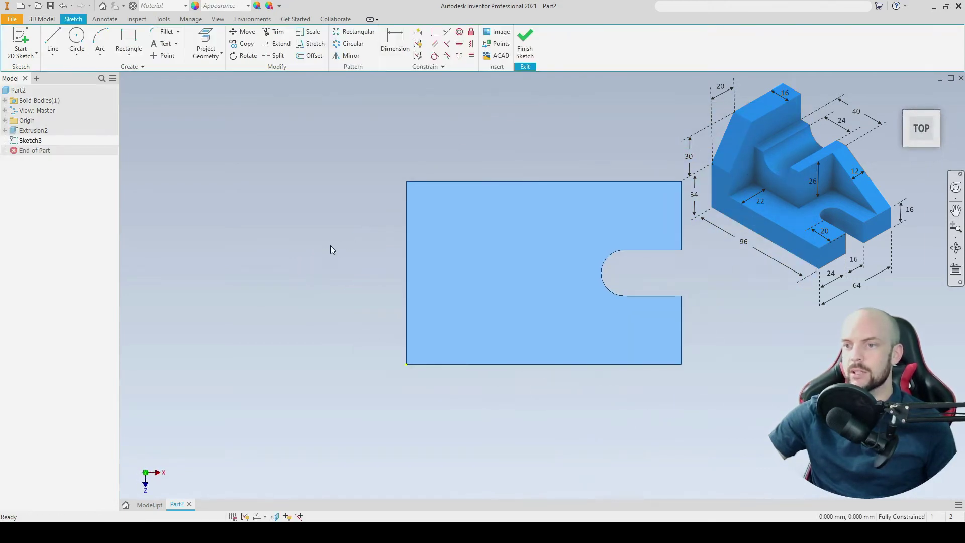
left_click(128, 39)
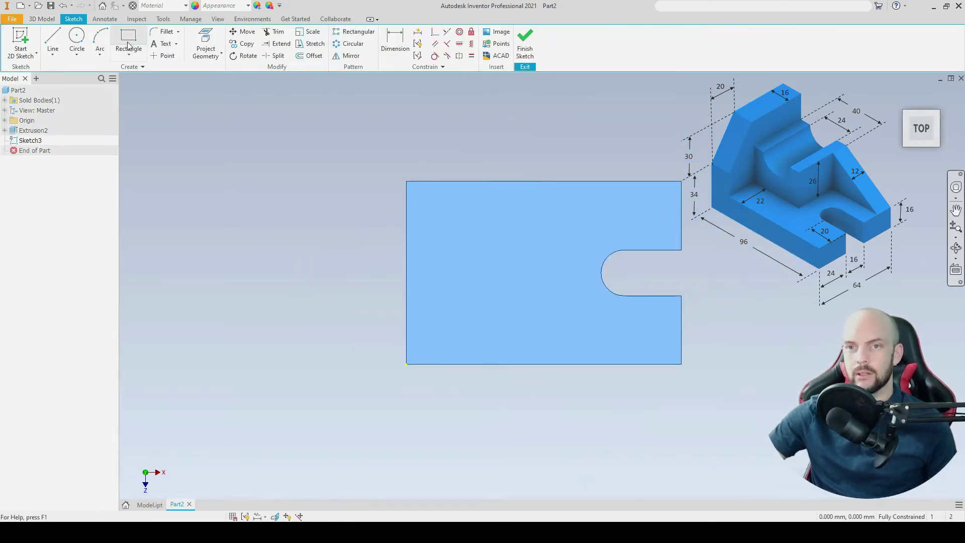
left_click(407, 181)
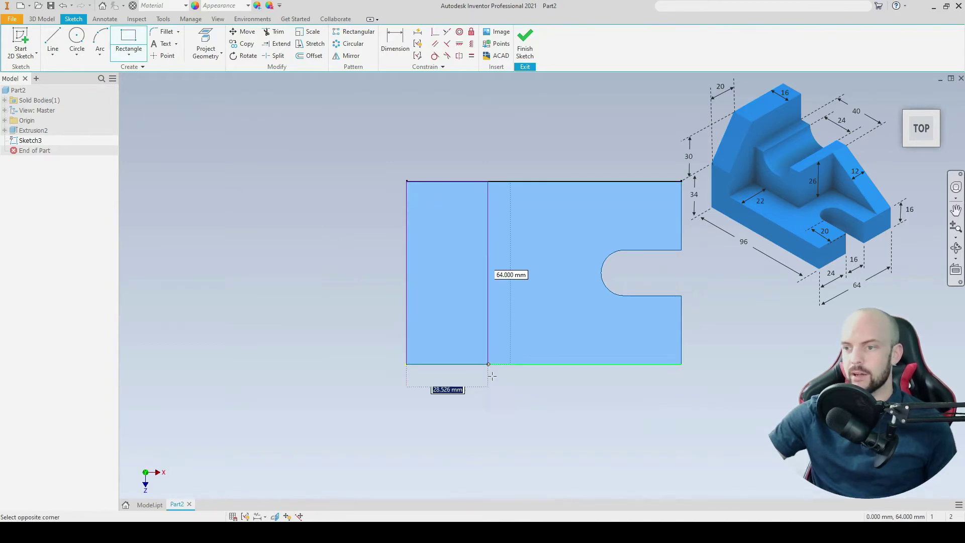
left_click(499, 412)
right_click(325, 181)
left_click(362, 180)
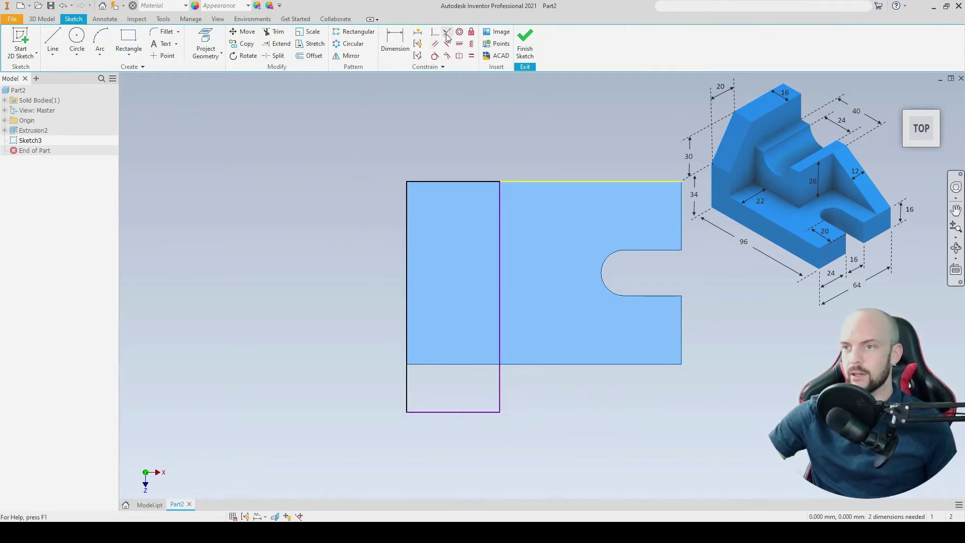
- Make the rectangle's bottom edge collinear with the plate's edge and dimension its width to 16 mm
left_click(457, 413)
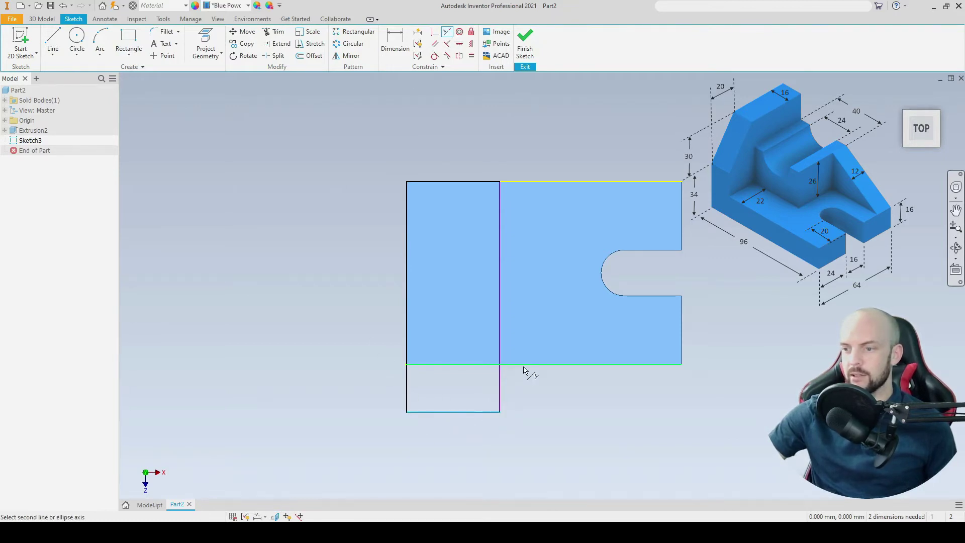
left_click(523, 371)
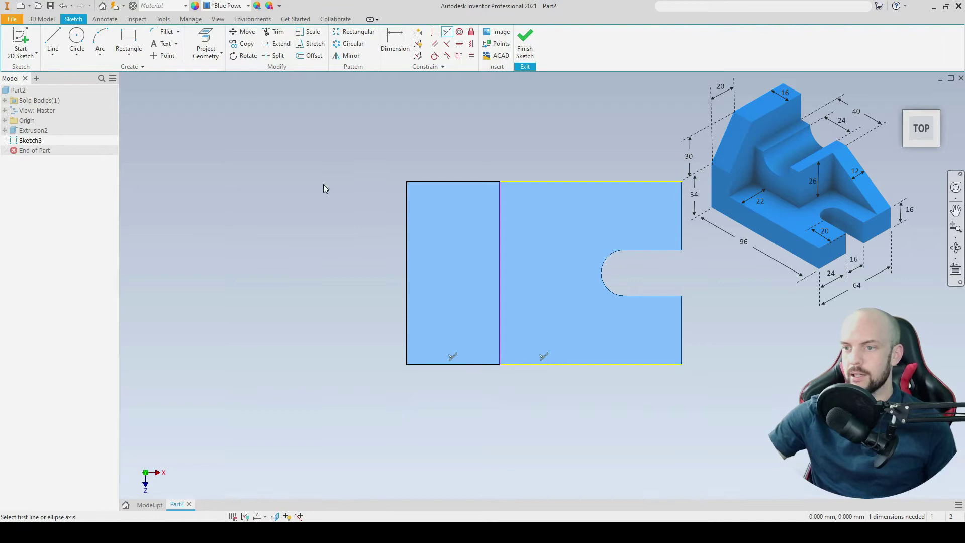
right_click(384, 126)
left_click(366, 140)
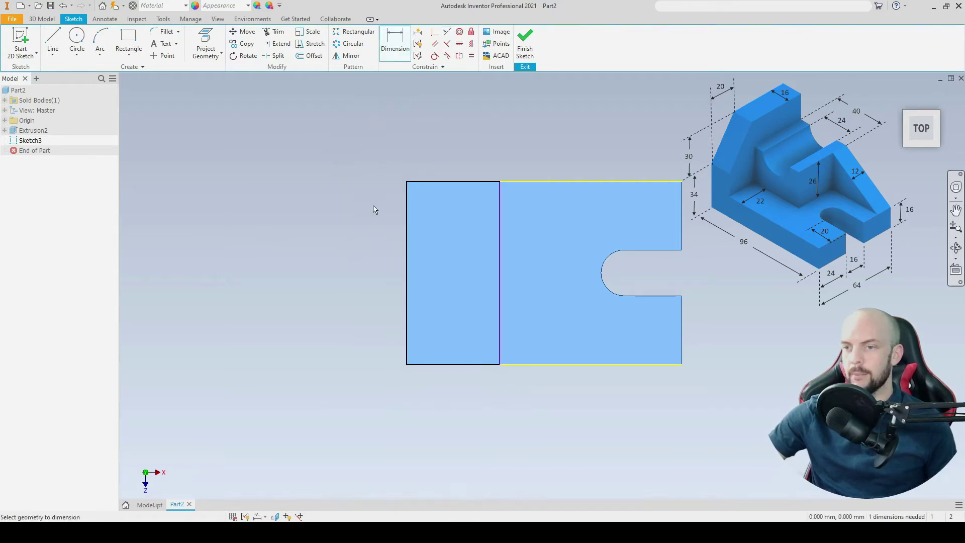
left_click(406, 231)
left_click(496, 226)
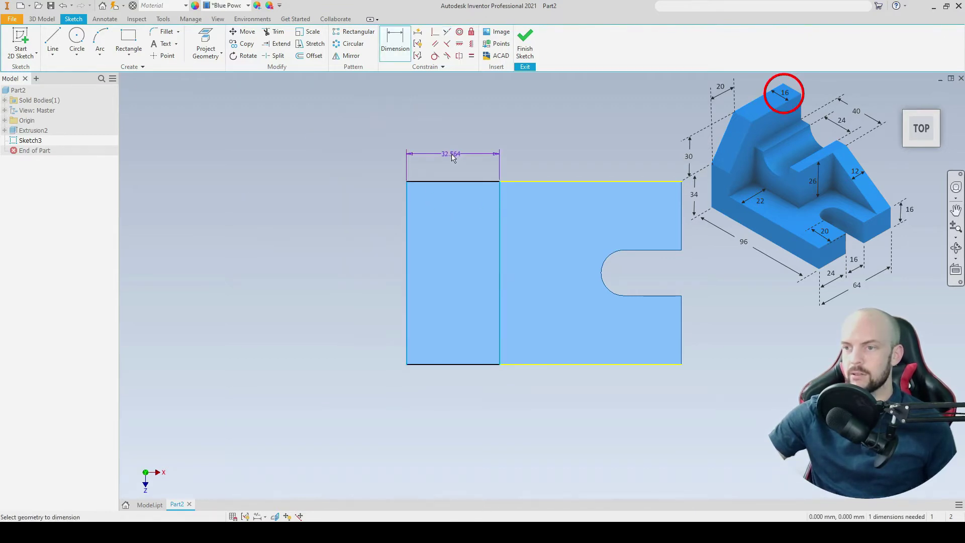
left_click(451, 152)
type("16")
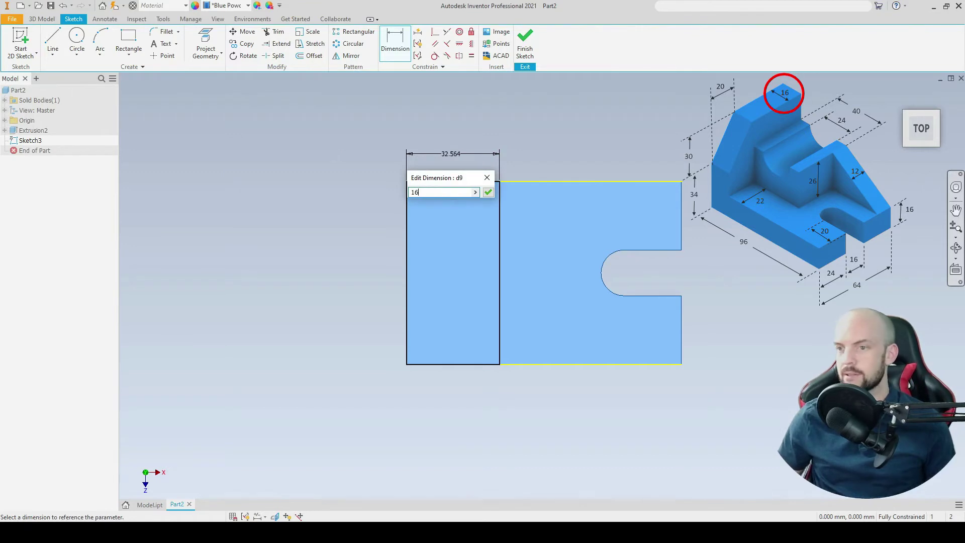
key("Return")
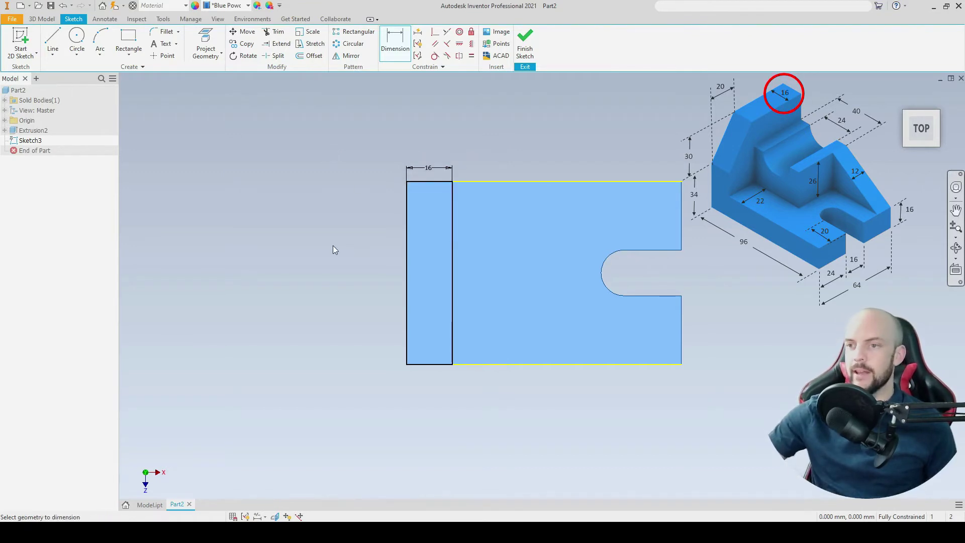
left_click(42, 19)
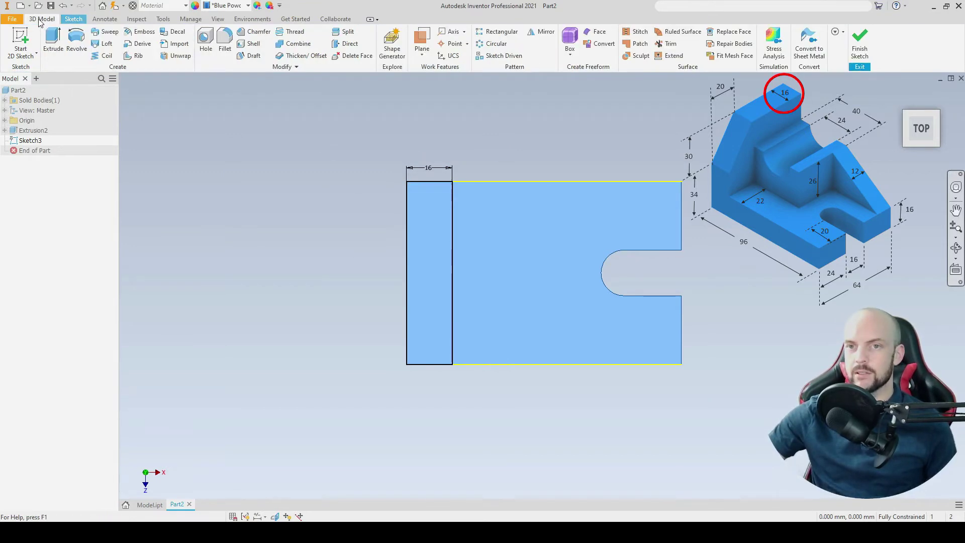
- Extrude the 16 mm strip upward into the back wall as Extrusion3
left_click(52, 44)
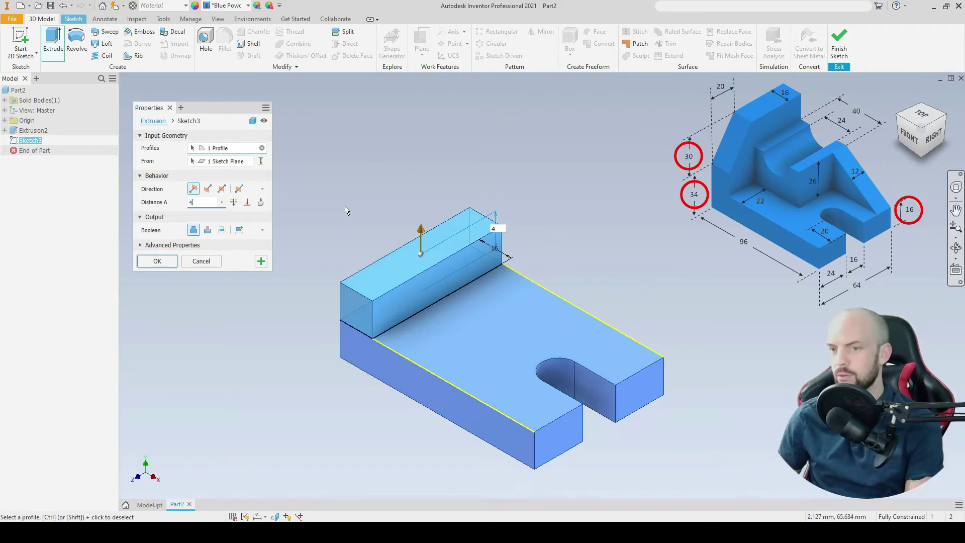
key("Return")
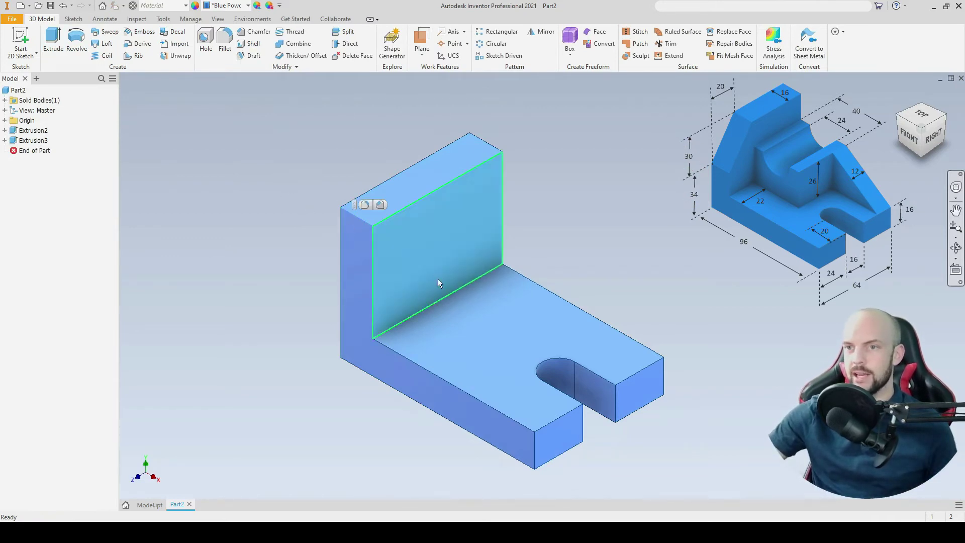
- Chamfer the back wall's top outer edge with two distances, 20 mm and 30 mm
left_click(253, 34)
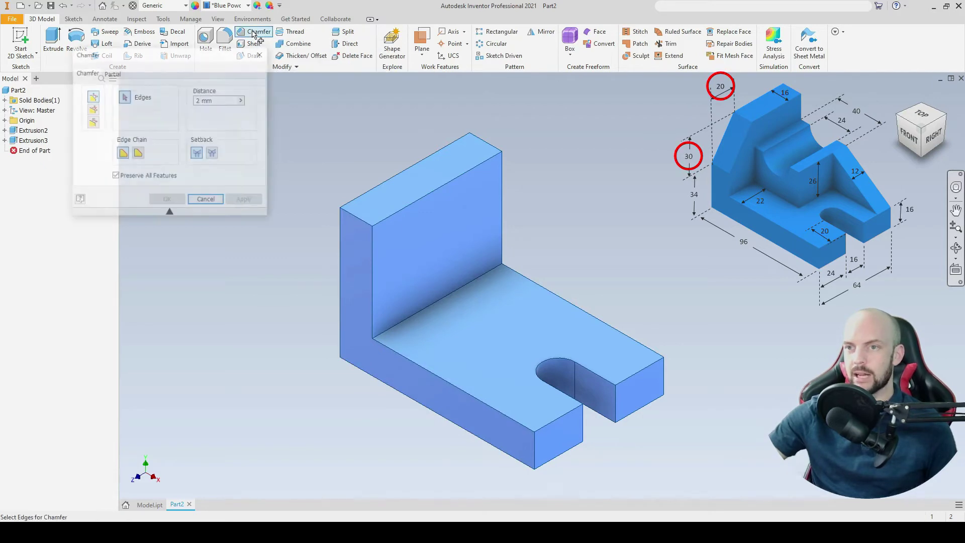
left_click(92, 123)
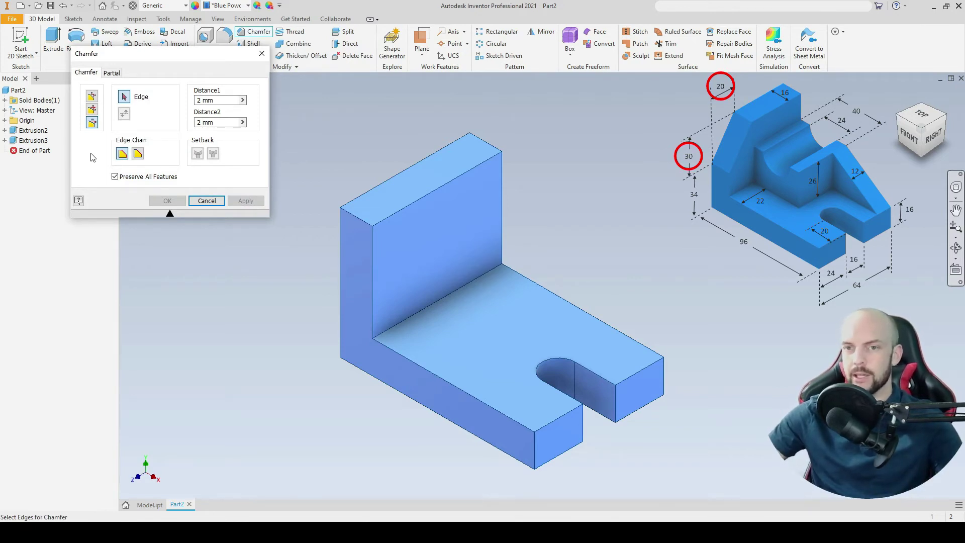
left_click(229, 99)
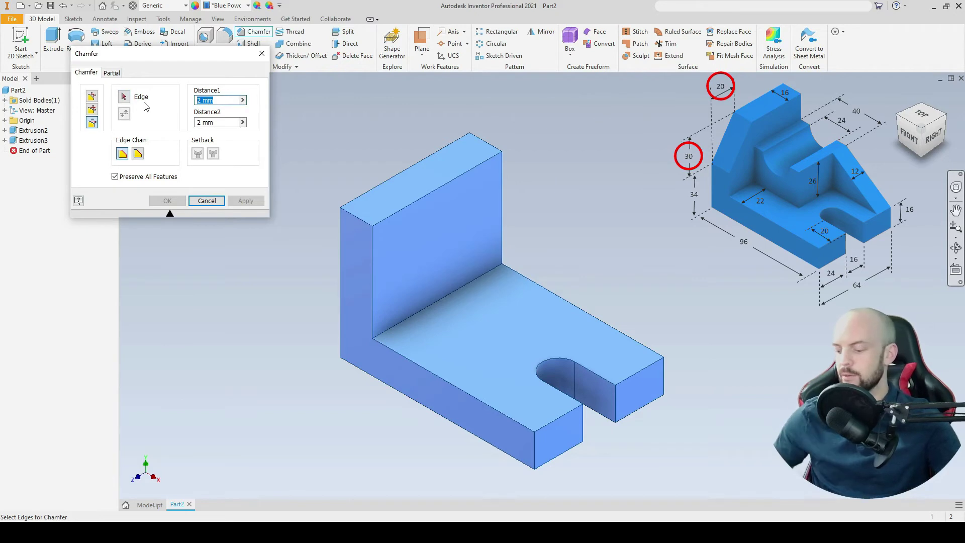
type("20")
type("30")
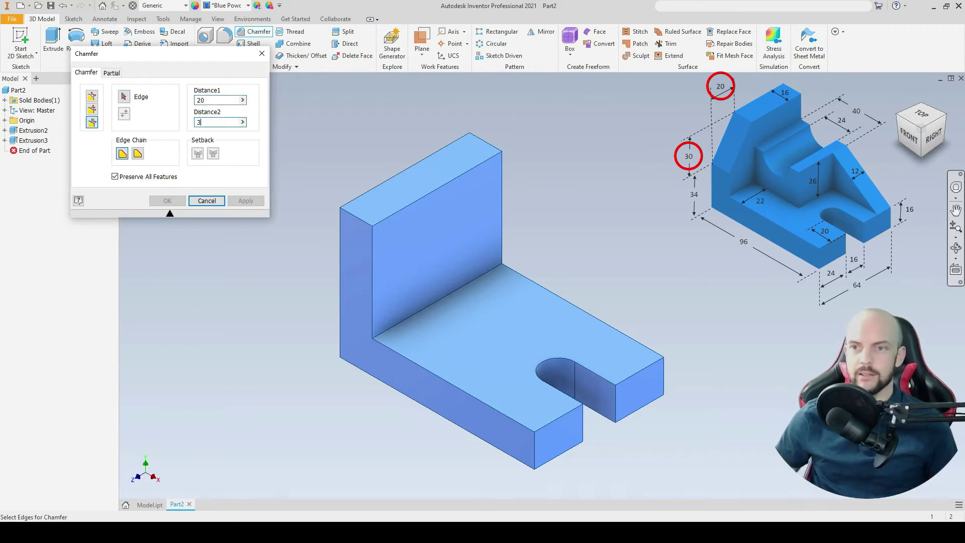
left_click(363, 225)
mouse_move(399, 241)
middle_mouse_down("shift")
mouse_move(427, 252)
mouse_move(379, 231)
mouse_move(401, 265)
mouse_move(404, 242)
middle_mouse_up("shift")
key("F6")
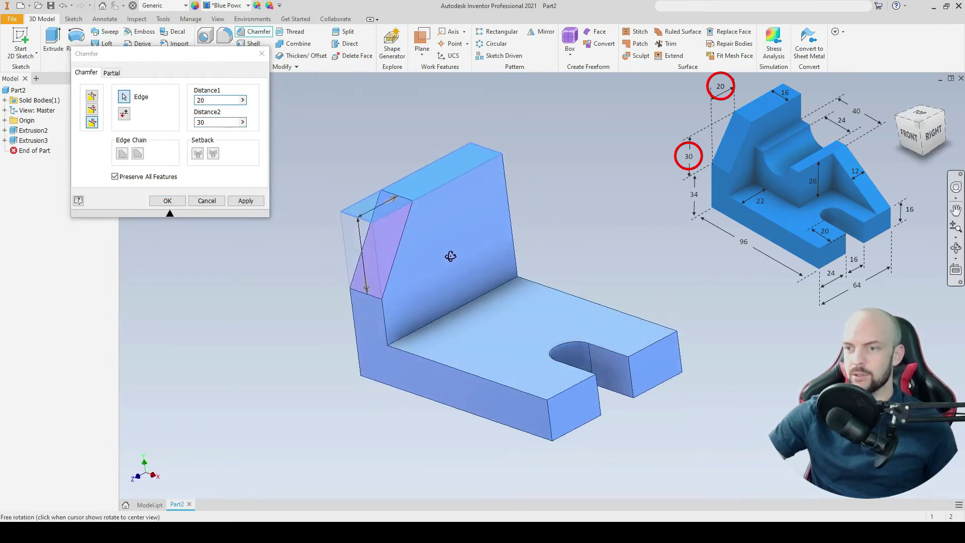
left_click(168, 201)
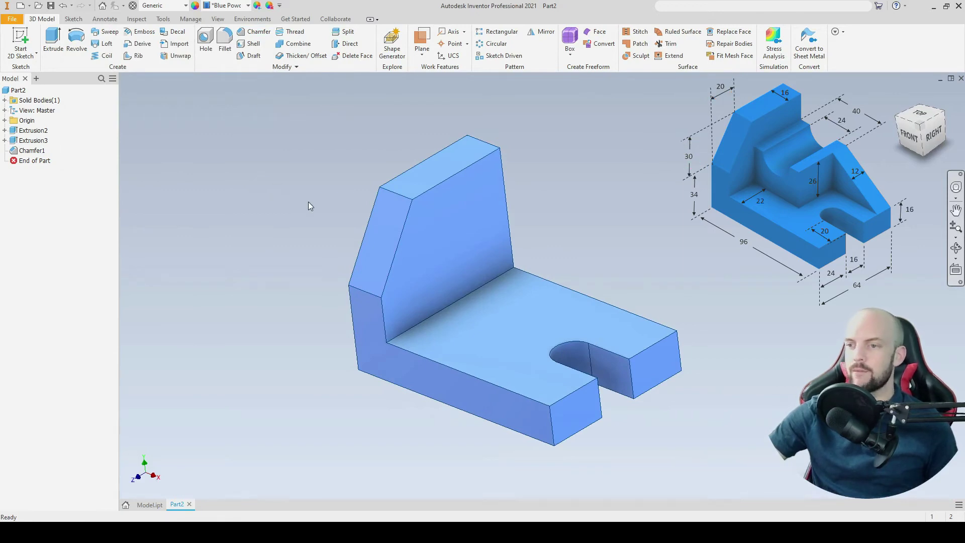
- Start a new sketch on the part's L-shaped side face
middle_click_drag(402, 216, 410, 332, "shift")
left_click(410, 333)
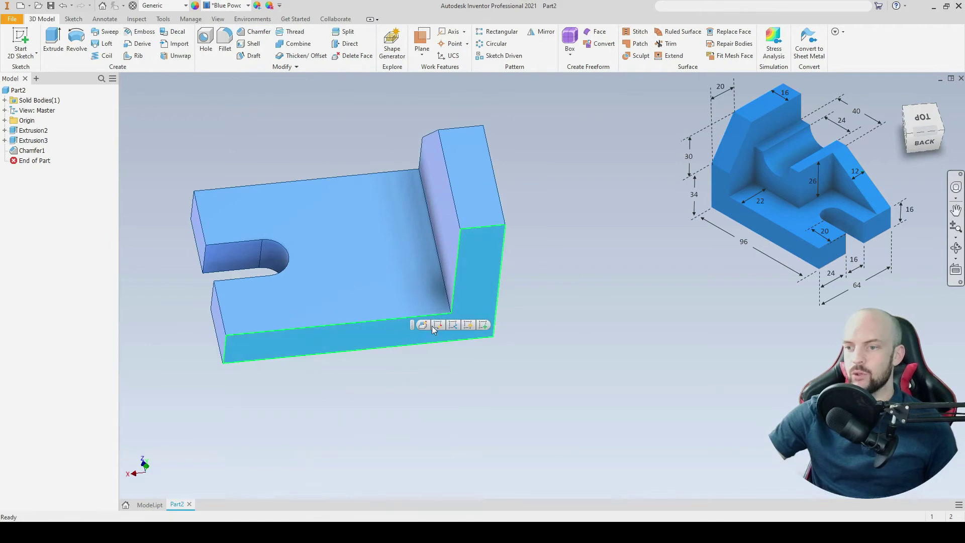
key("Escape")
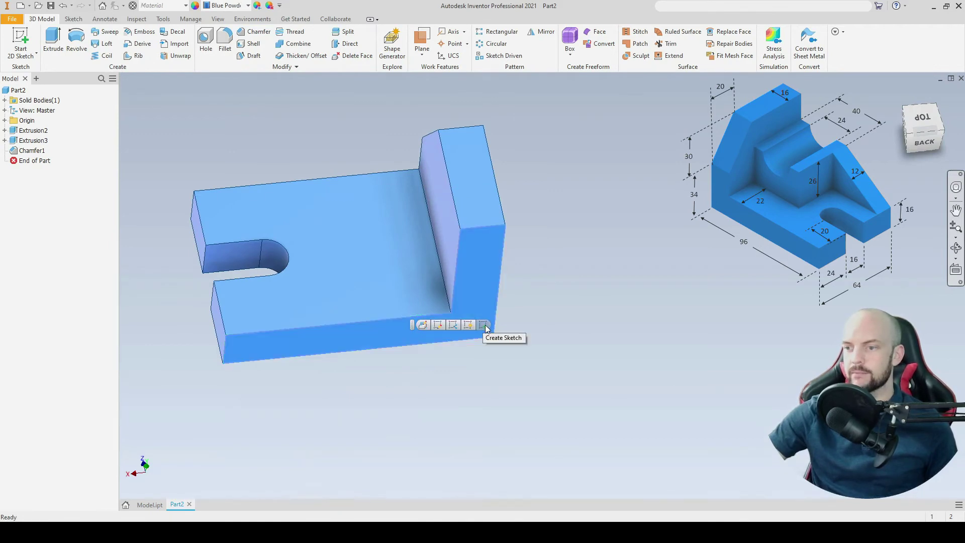
middle_click_drag(481, 327, 485, 330, "shift")
key("s")
left_click(485, 327)
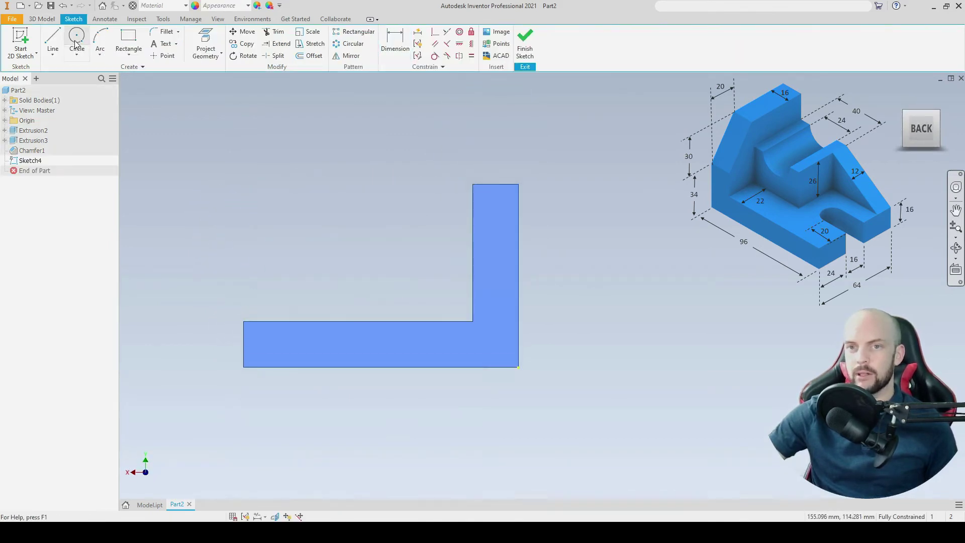
- Draw the closed saddle profile: 26 mm sides, 8 mm top segments and a tangent semicircular arc
left_click(53, 40)
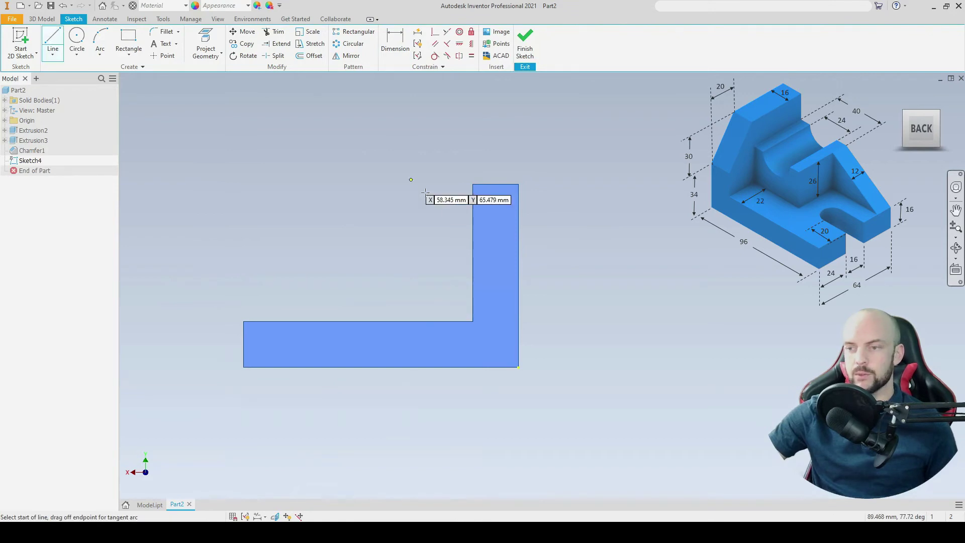
left_click(473, 321)
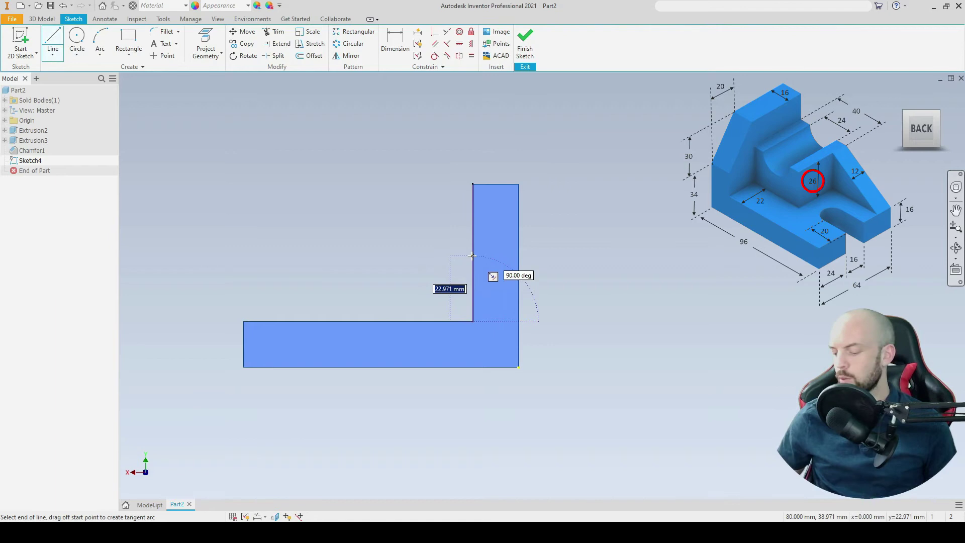
type("26")
key("Return")
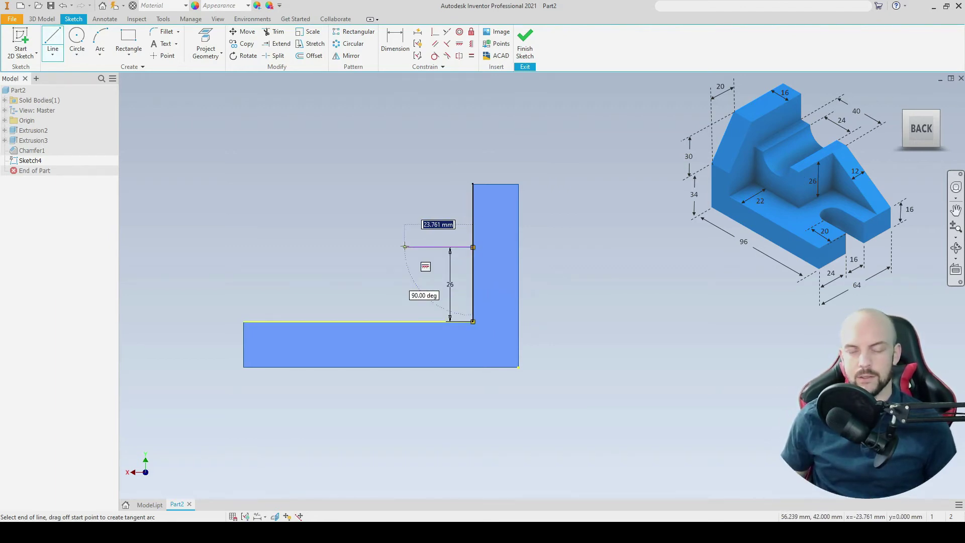
type("8")
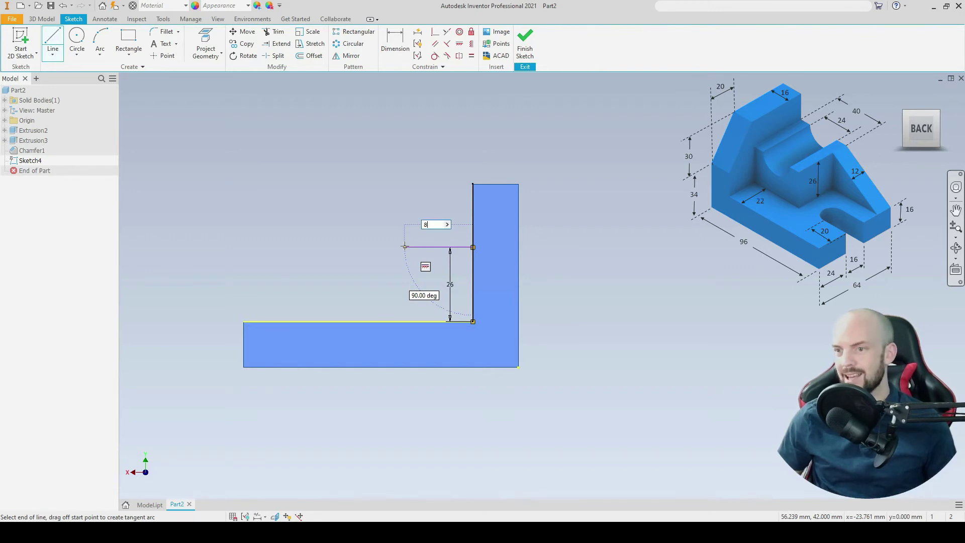
key("Return")
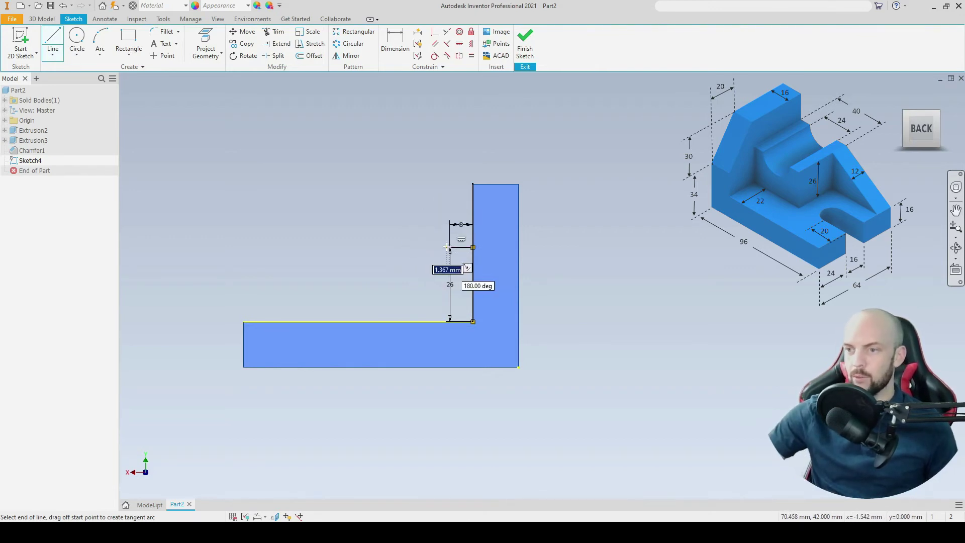
left_click_drag(450, 247, 360, 248)
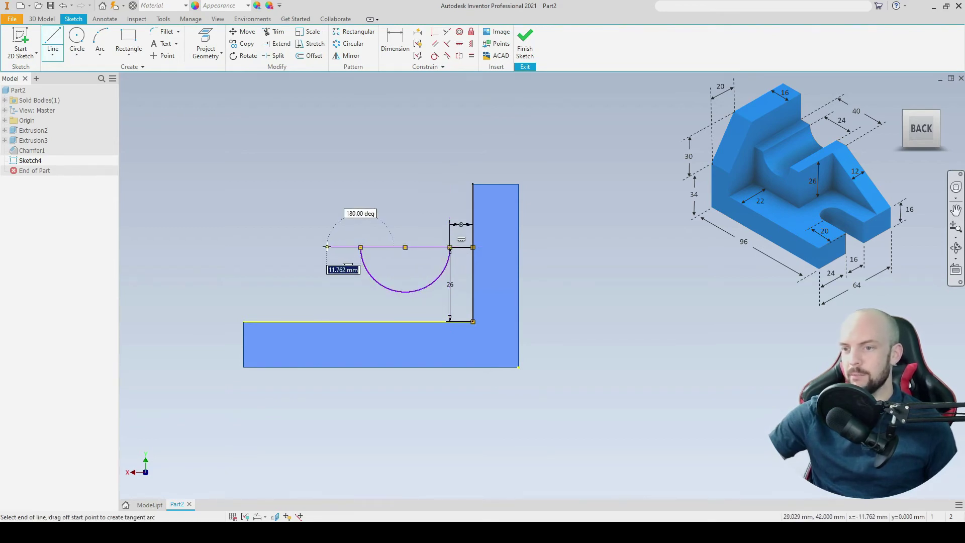
type("8")
key("Return")
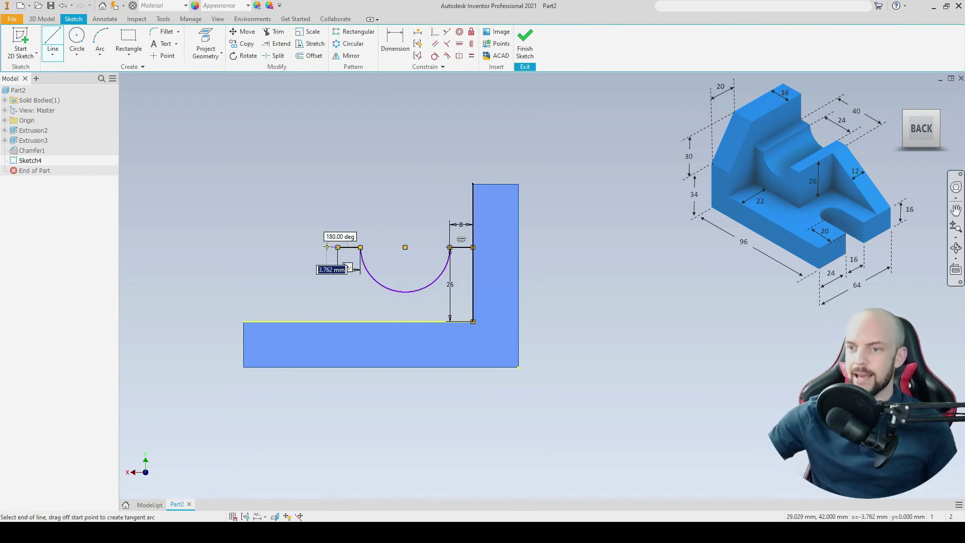
left_click(338, 320)
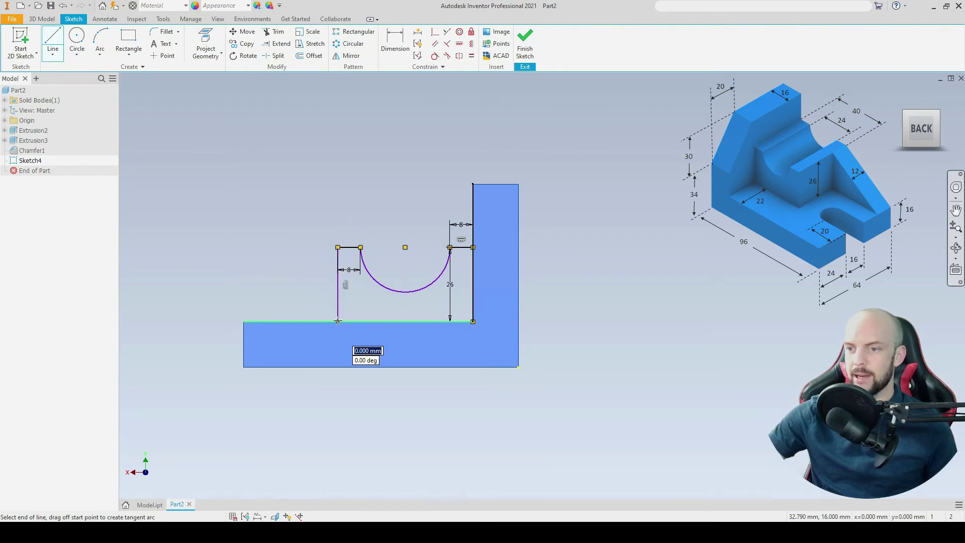
left_click(473, 322)
key("Escape")
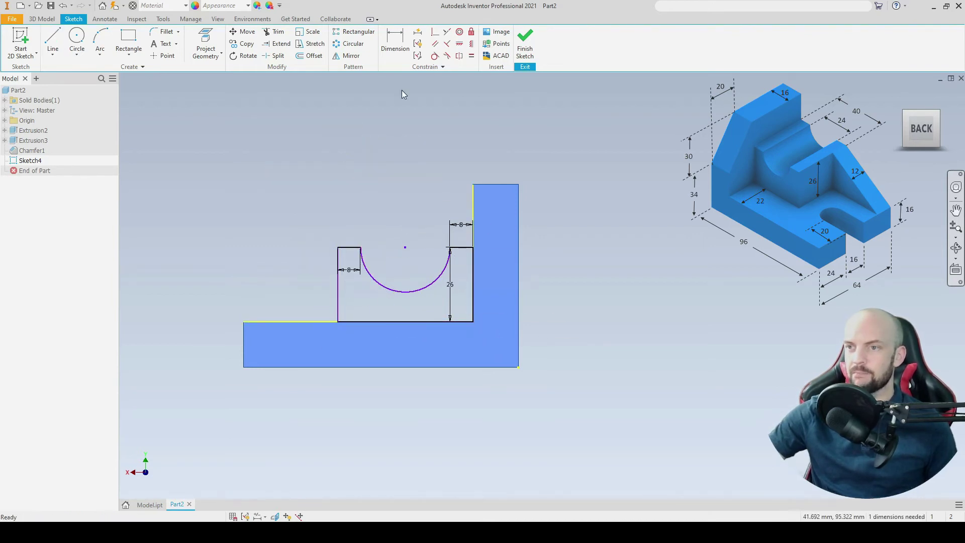
- Dimension the semicircular cut's radius to 12 mm
left_click(395, 40)
left_click(386, 287)
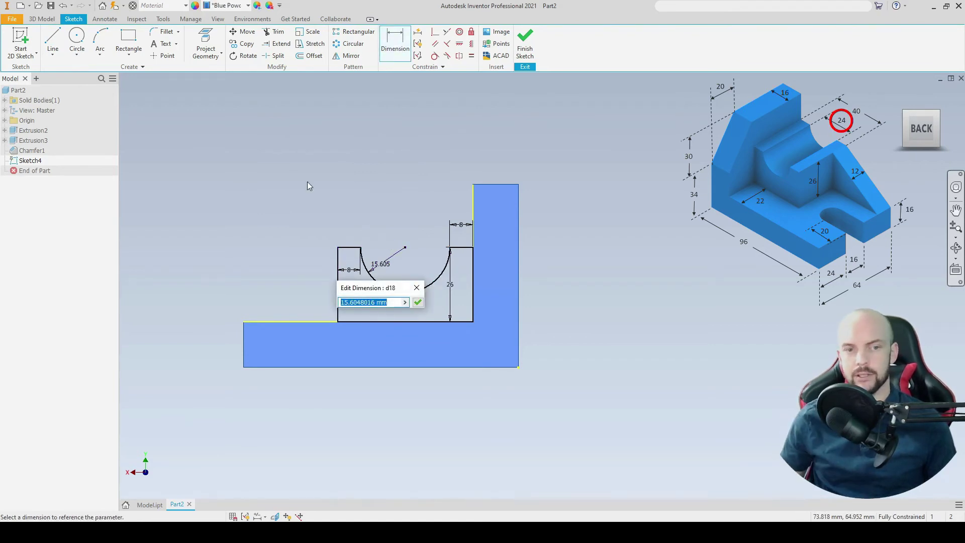
type("12")
key("Return")
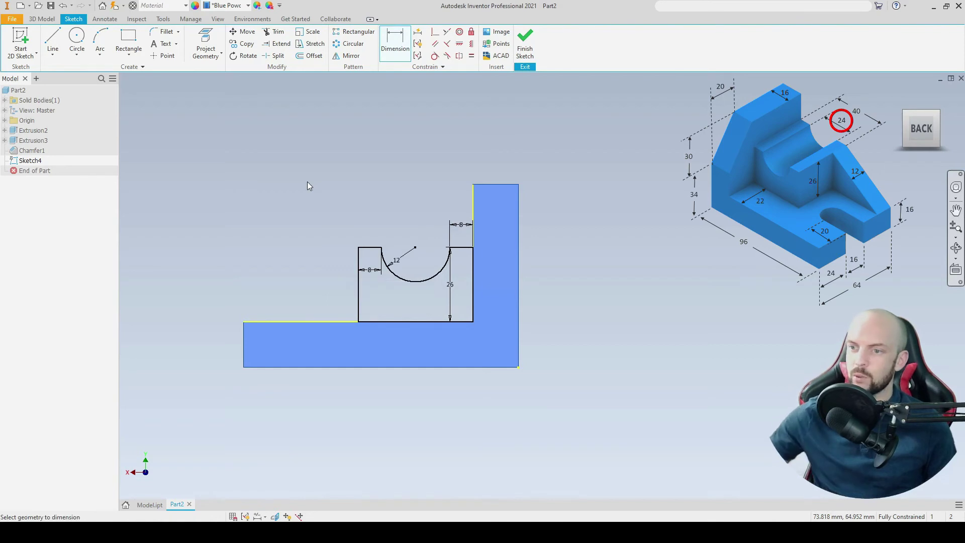
left_click(42, 18)
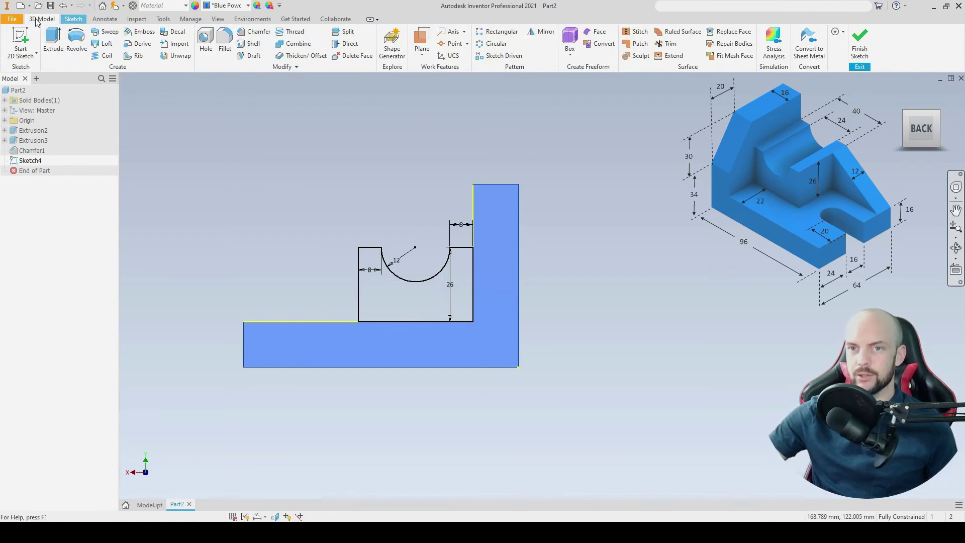
- Extrude the saddle block profile 42 mm in the reversed direction
left_click(56, 40)
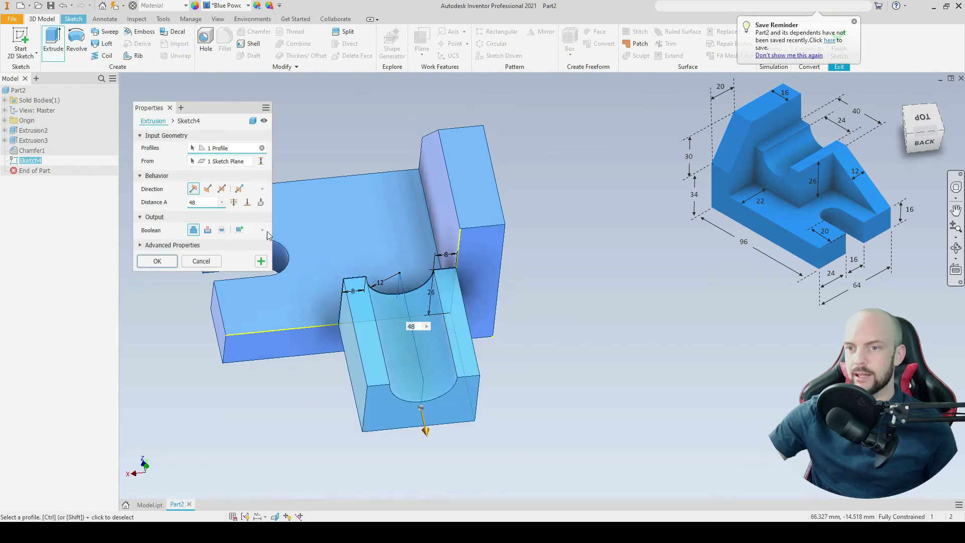
left_click(208, 189)
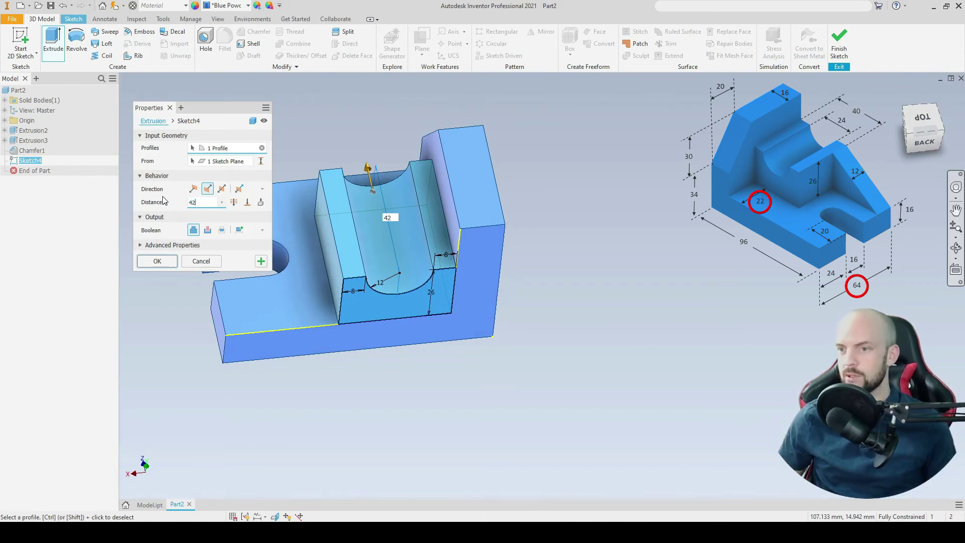
key("Return")
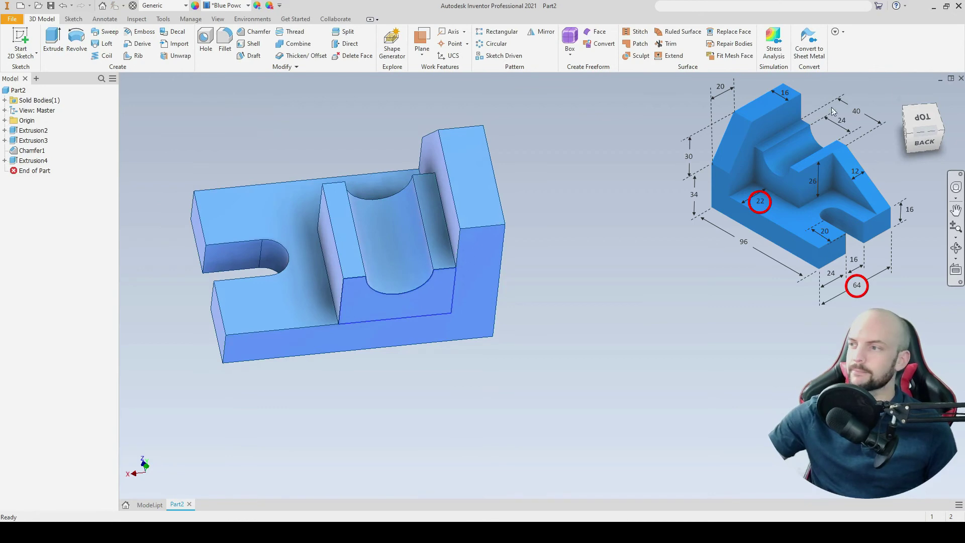
left_click(900, 95)
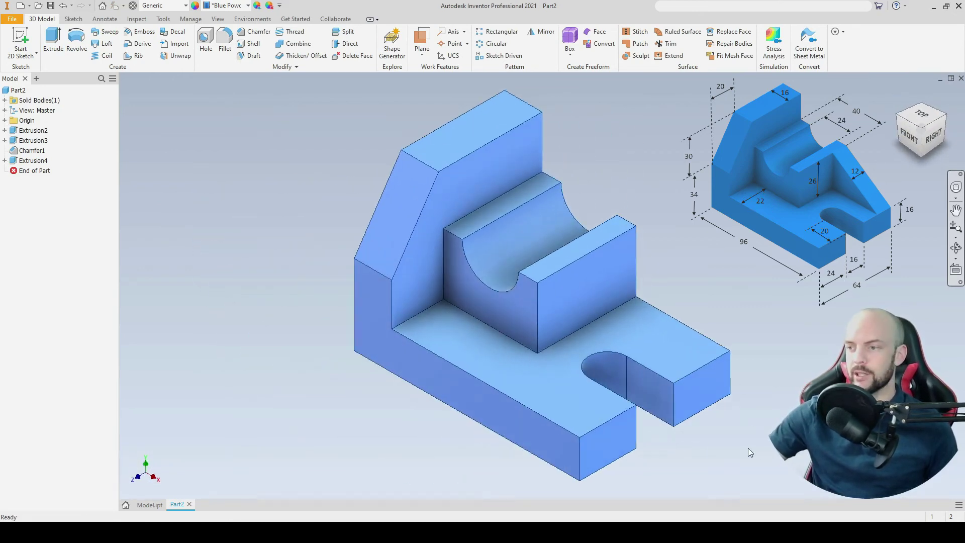
- Start a new sketch on the part's flat side face
middle_click_drag(706, 328, 457, 324, "shift")
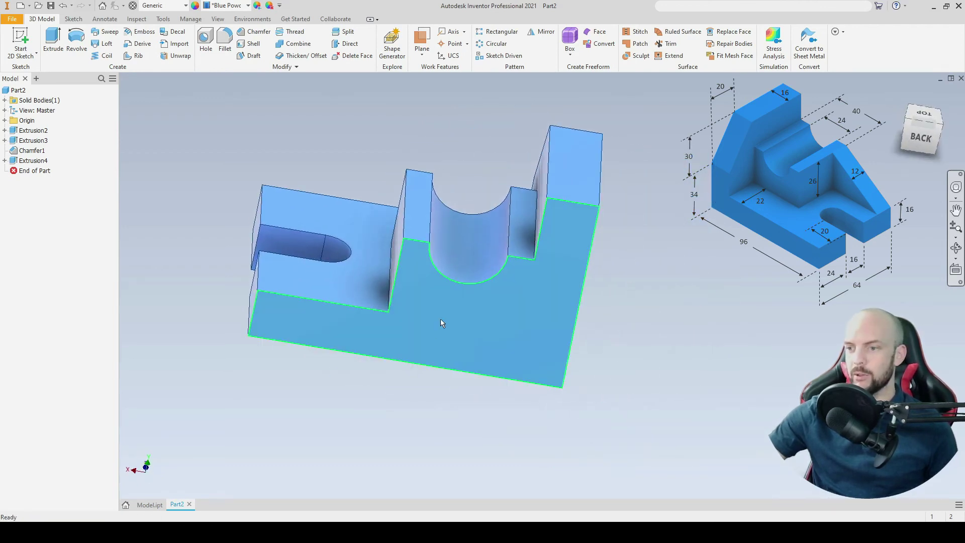
left_click(443, 322)
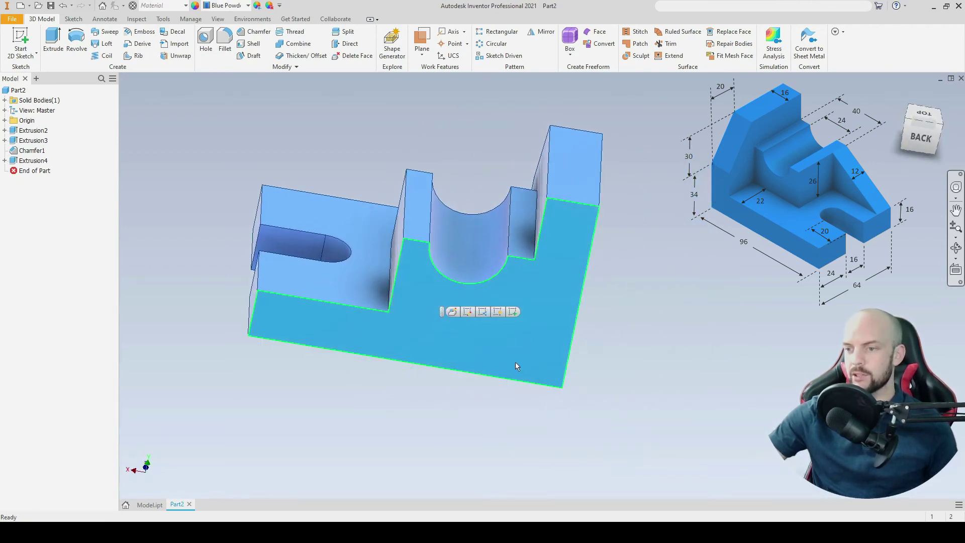
left_click(513, 312)
left_click(513, 311)
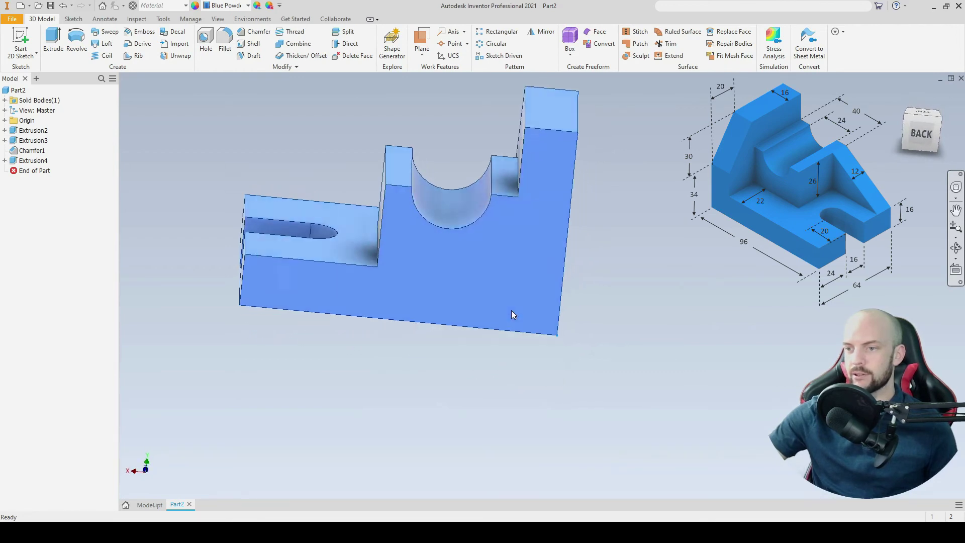
scroll(339, 247, "down", 3)
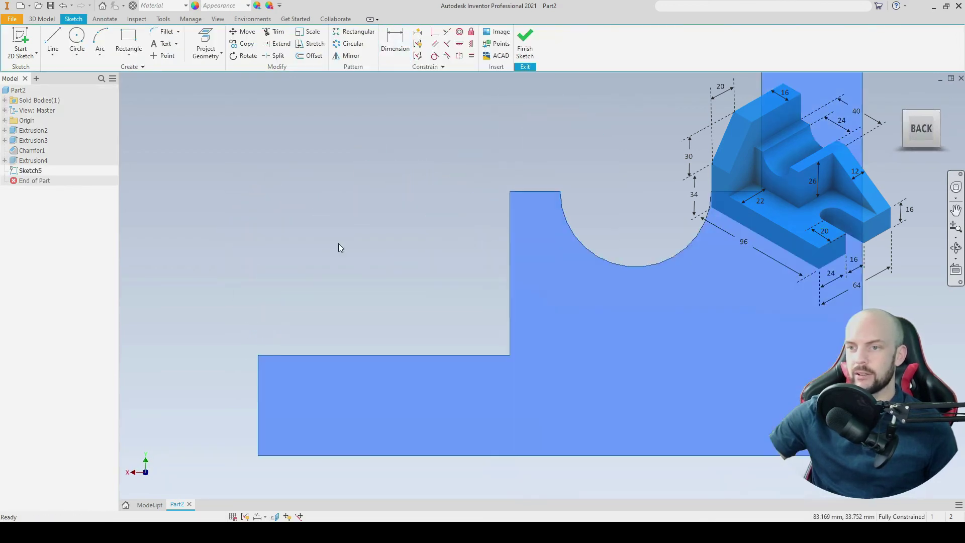
- Draw a closed triangle from the block's top corner down to the base's far corner
left_click(52, 38)
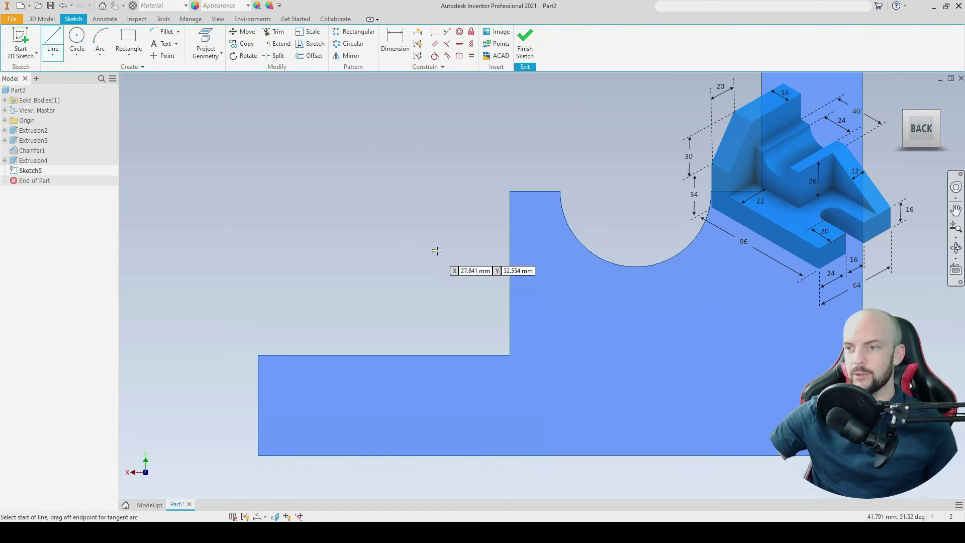
left_click(510, 191)
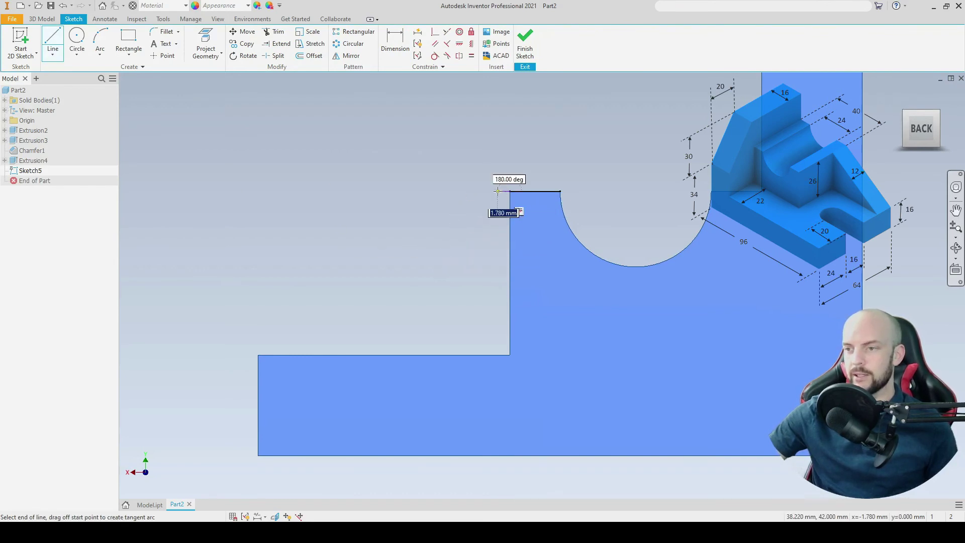
left_click(258, 355)
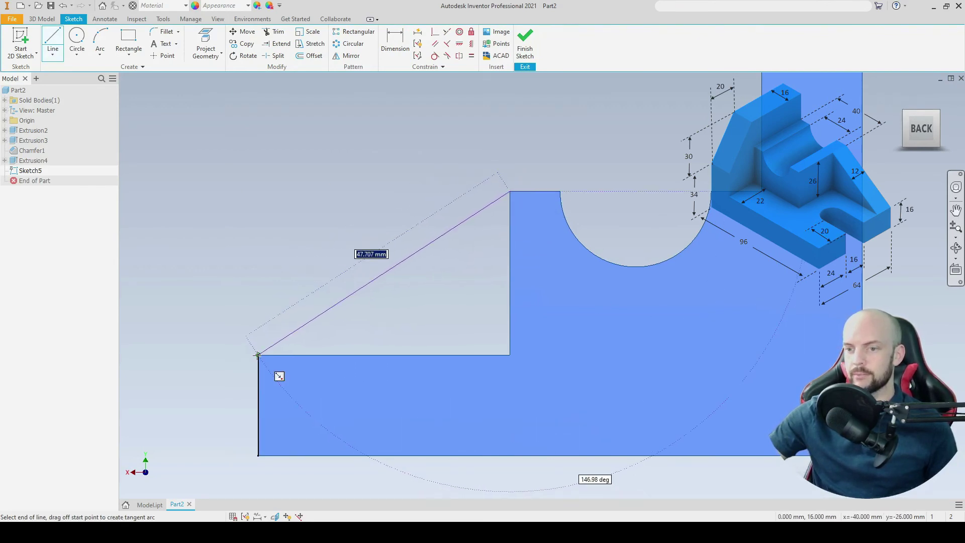
left_click(510, 355)
right_click(459, 294)
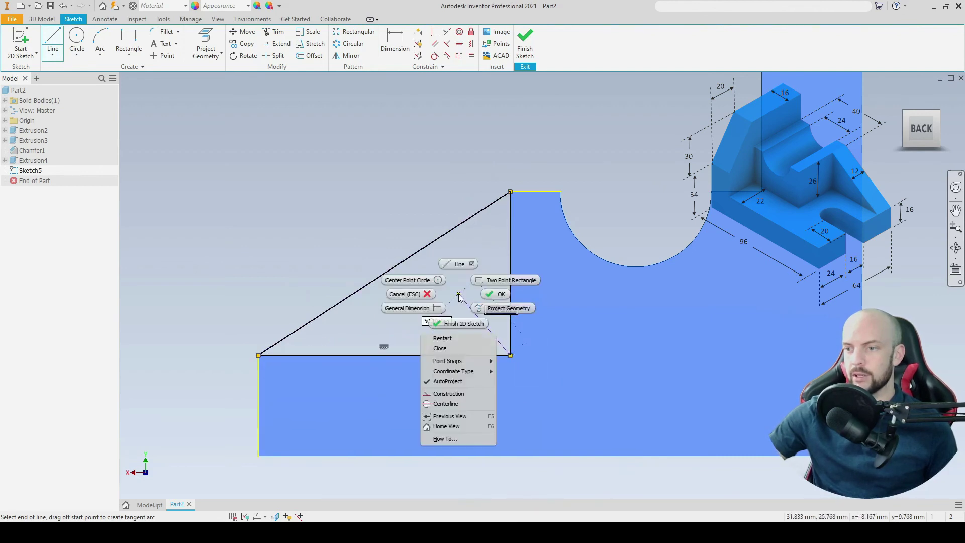
left_click(453, 350)
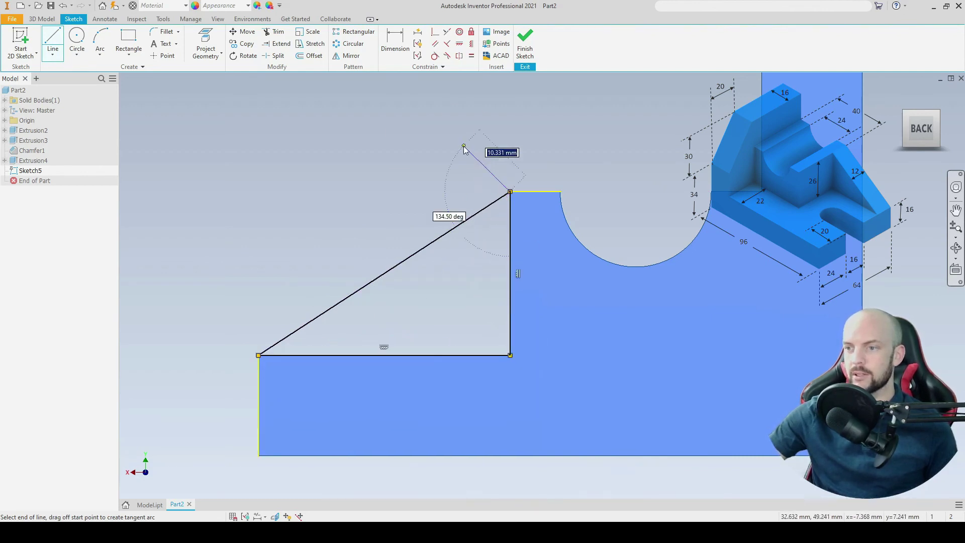
key("Escape")
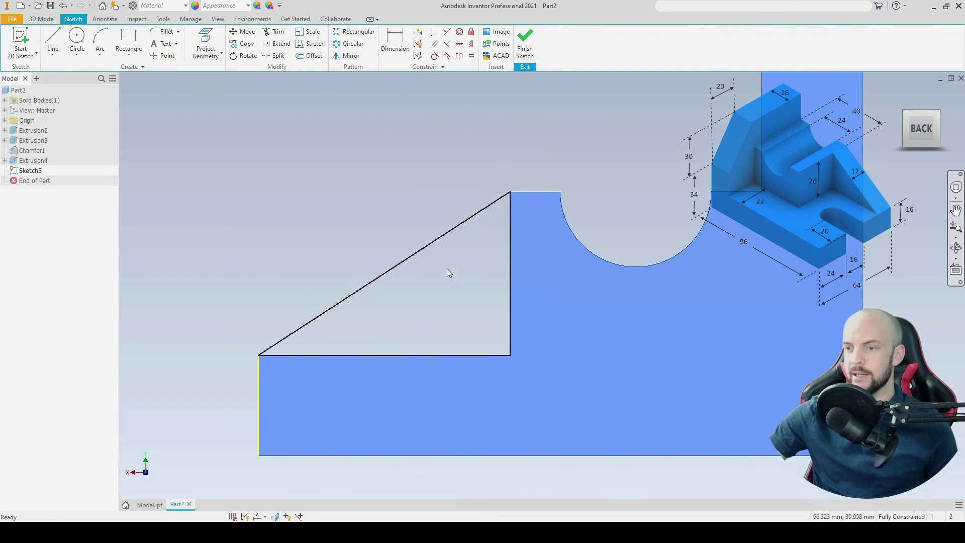
- Extrude the triangle profile 12 mm, flipped toward the saddle block
left_click(42, 20)
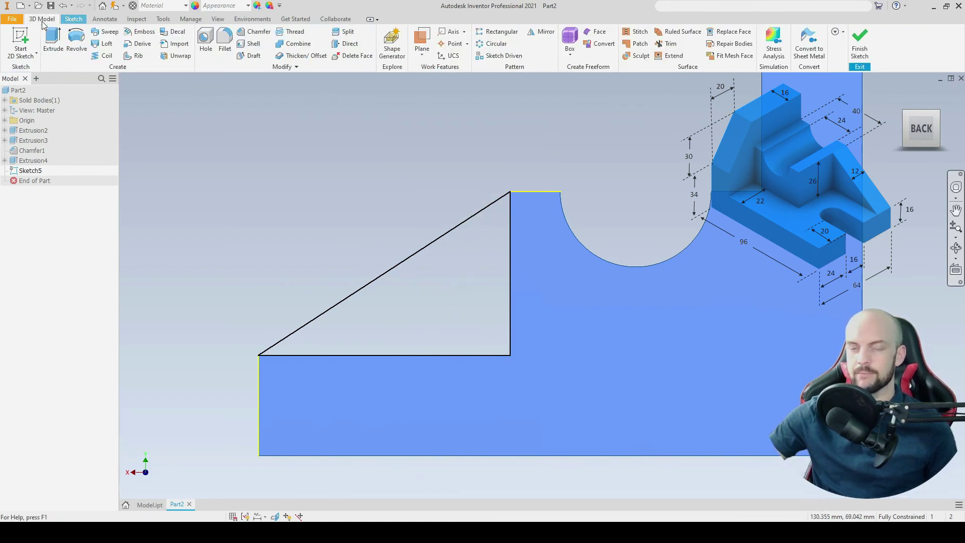
left_click(53, 41)
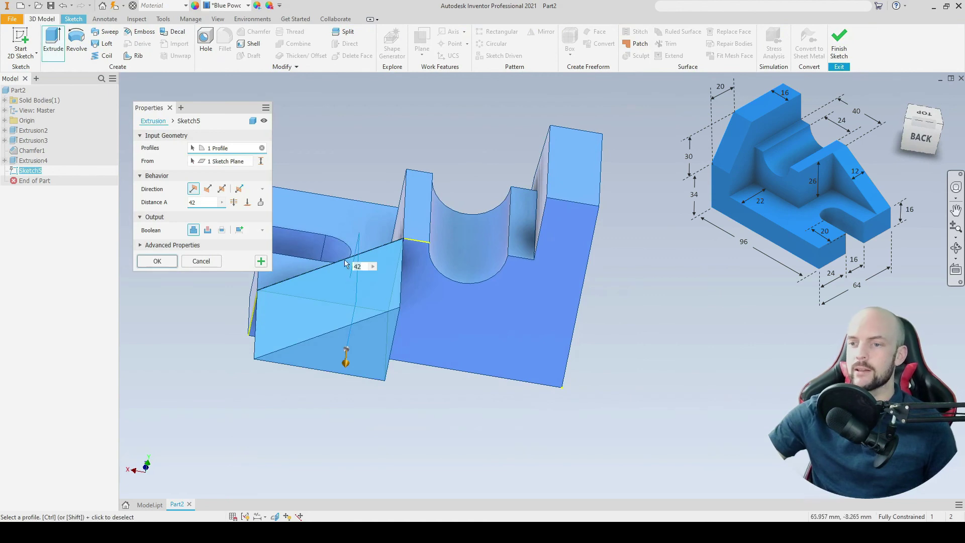
left_click(208, 189)
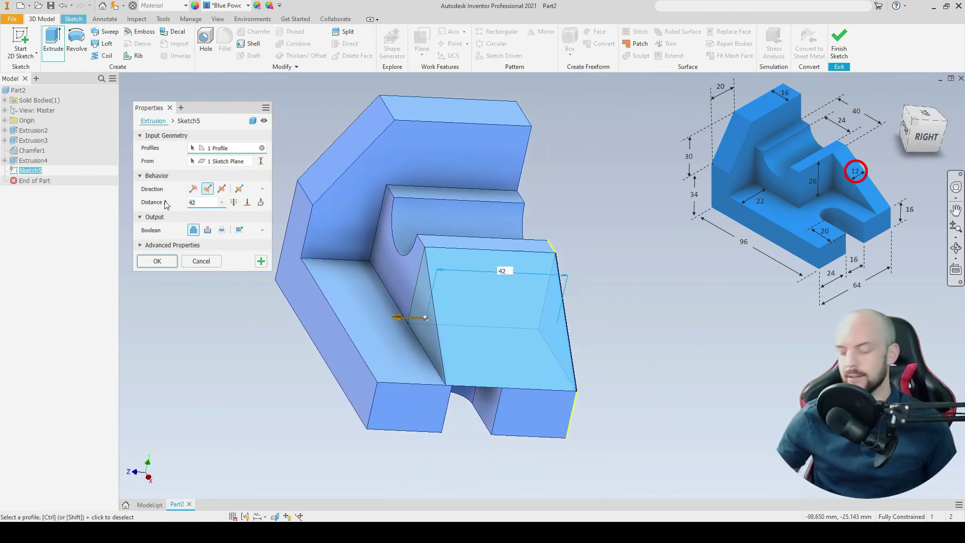
type("12")
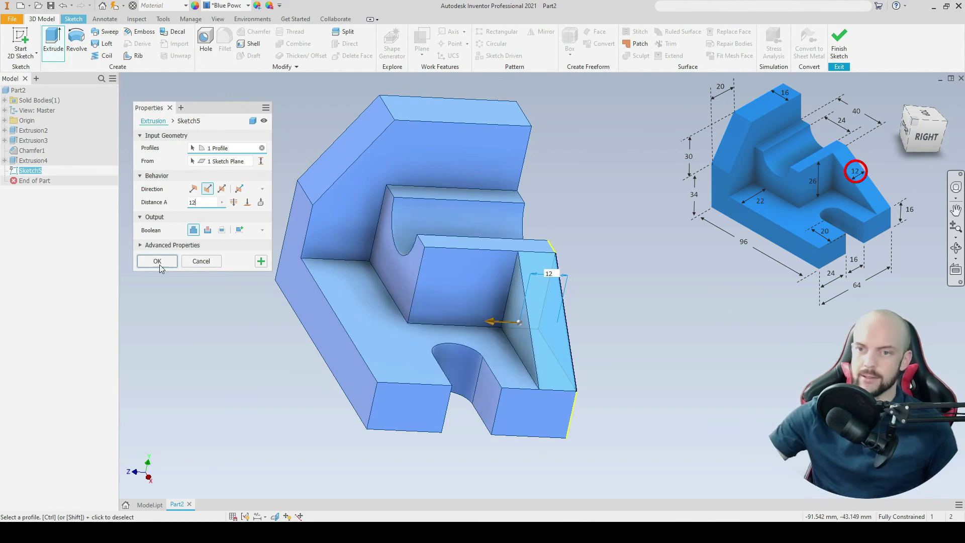
left_click(157, 261)
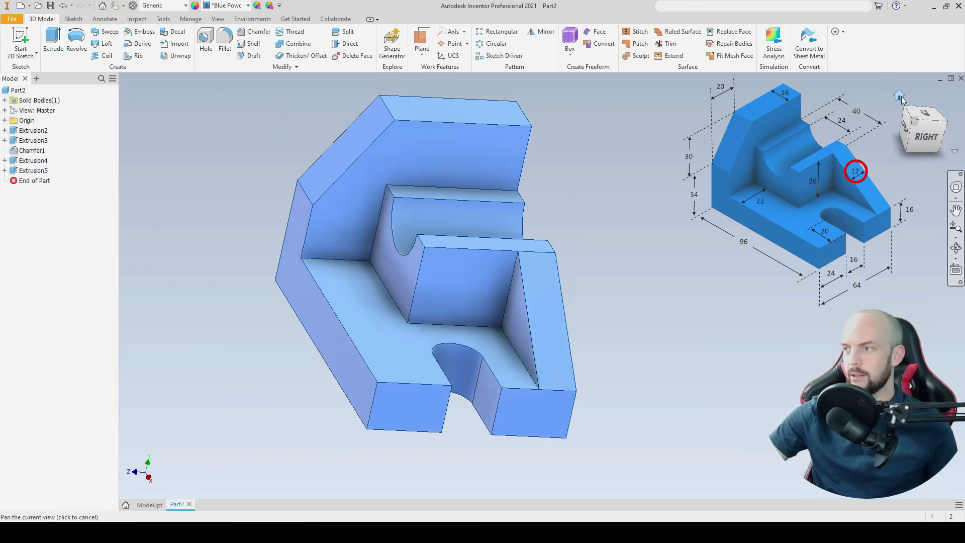
left_click(900, 95)
left_click_drag(589, 225, 561, 225)
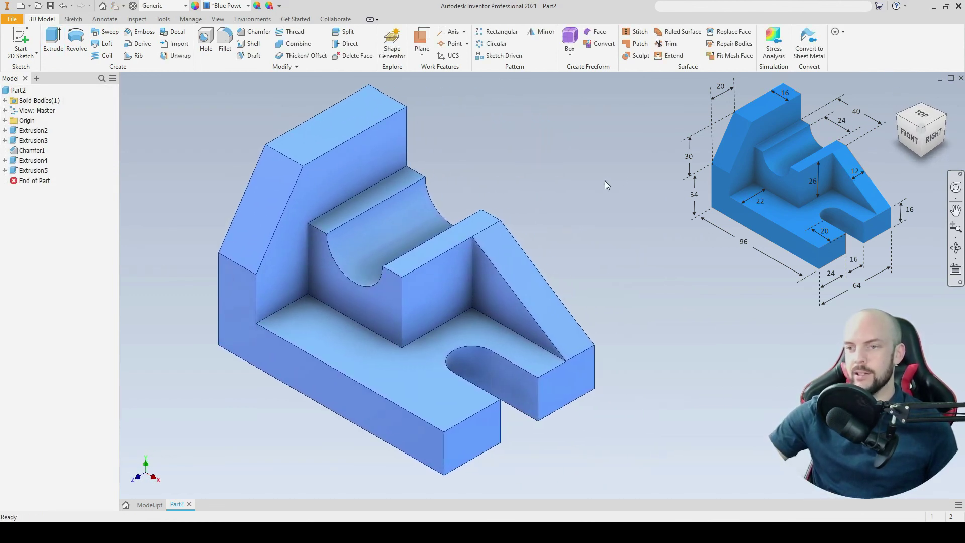